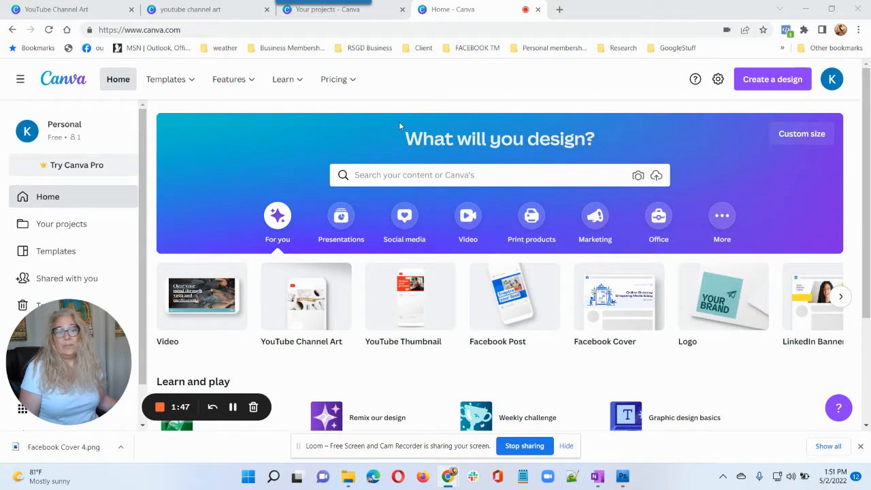
Review the Free, Pro and Enterprise plans on the Pricing page and dismiss the rewards popup.
{"action": "left_click", "coordinate": [346, 81]}
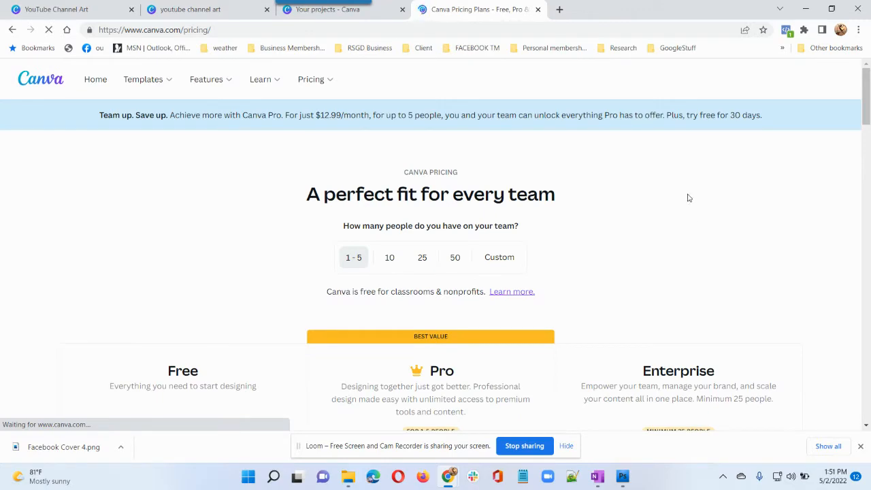
{"action": "scroll", "coordinate": [718, 220], "scroll_direction": "down", "scroll_amount": 3}
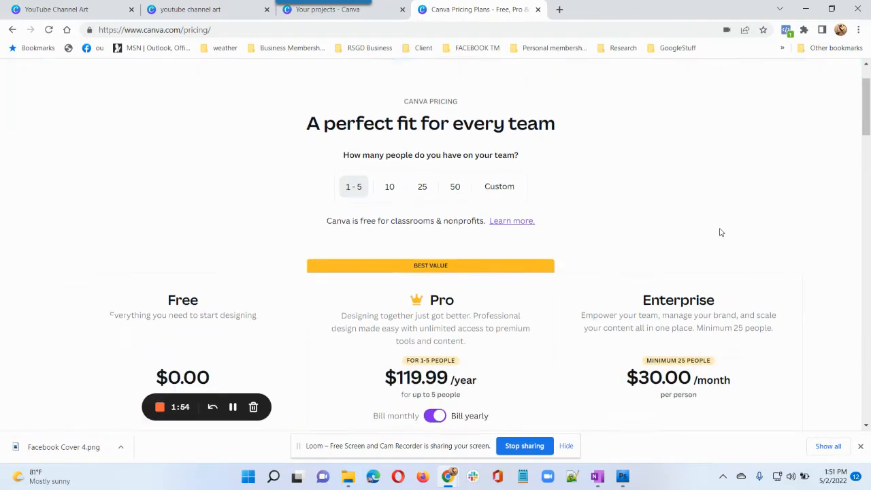
{"action": "scroll", "coordinate": [714, 239], "scroll_direction": "down", "scroll_amount": 5}
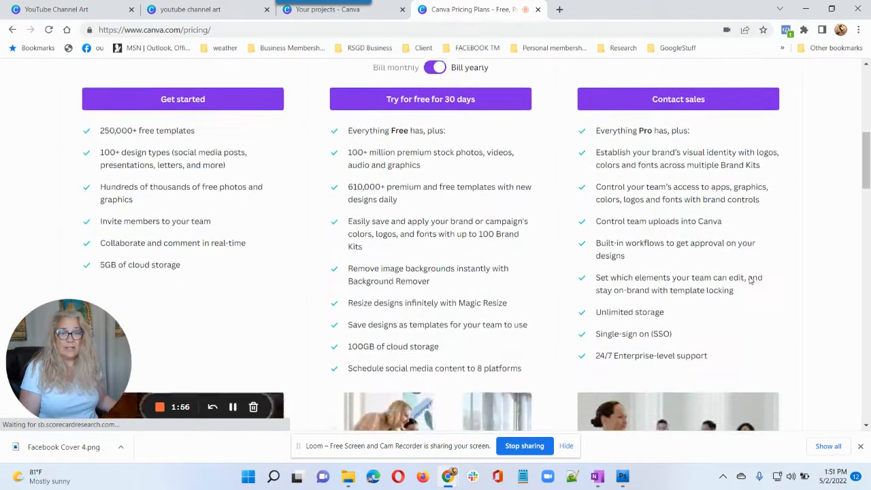
{"action": "scroll", "coordinate": [753, 285], "scroll_direction": "up", "scroll_amount": 10}
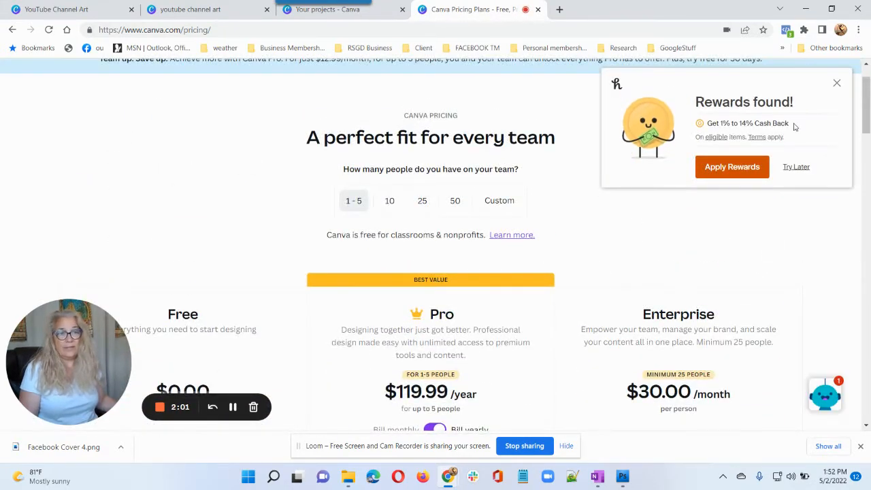
{"action": "left_click", "coordinate": [840, 87]}
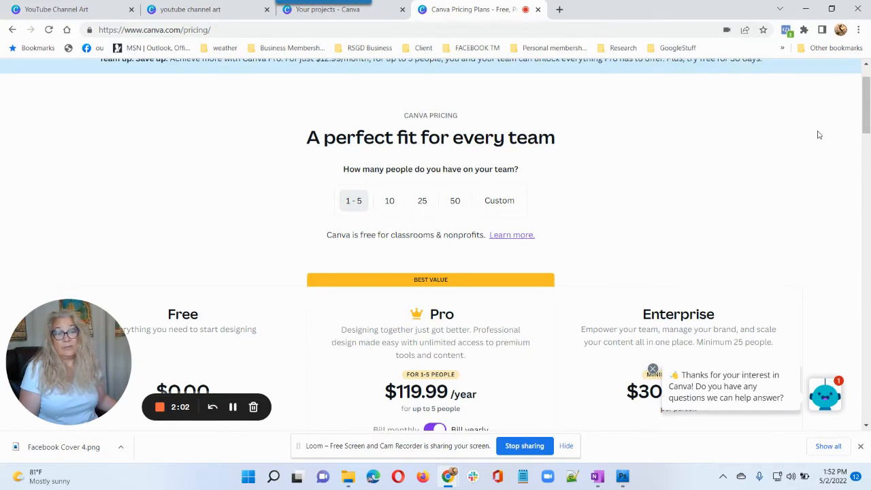
{"action": "scroll", "coordinate": [723, 247], "scroll_direction": "up", "scroll_amount": 1}
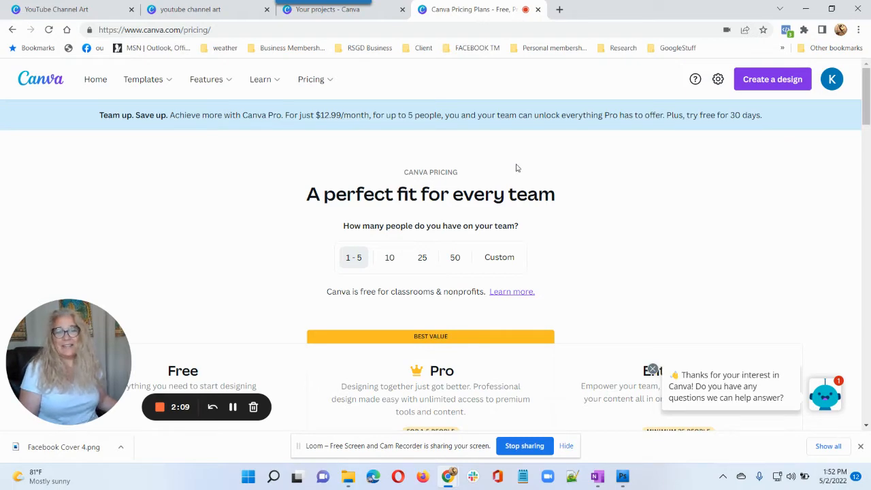
{"action": "scroll", "coordinate": [673, 258], "scroll_direction": "down", "scroll_amount": 1}
{"action": "scroll", "coordinate": [671, 272], "scroll_direction": "down", "scroll_amount": 2}
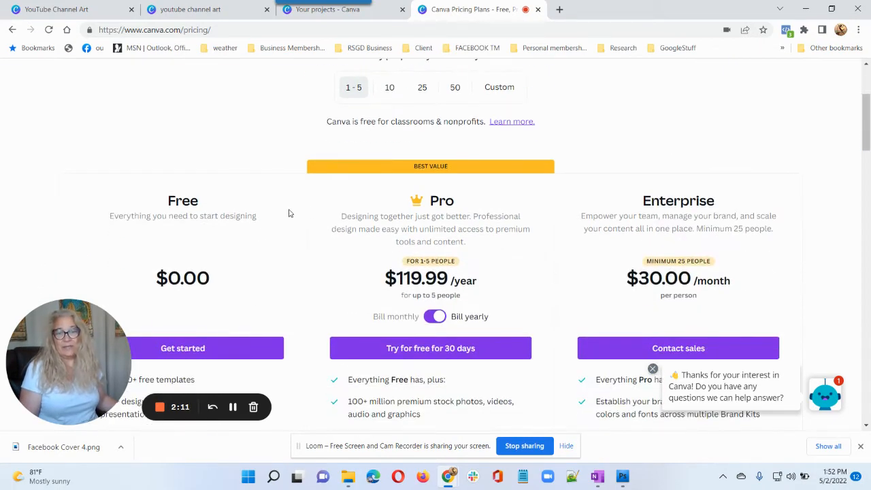
{"action": "scroll", "coordinate": [226, 238], "scroll_direction": "down", "scroll_amount": 1}
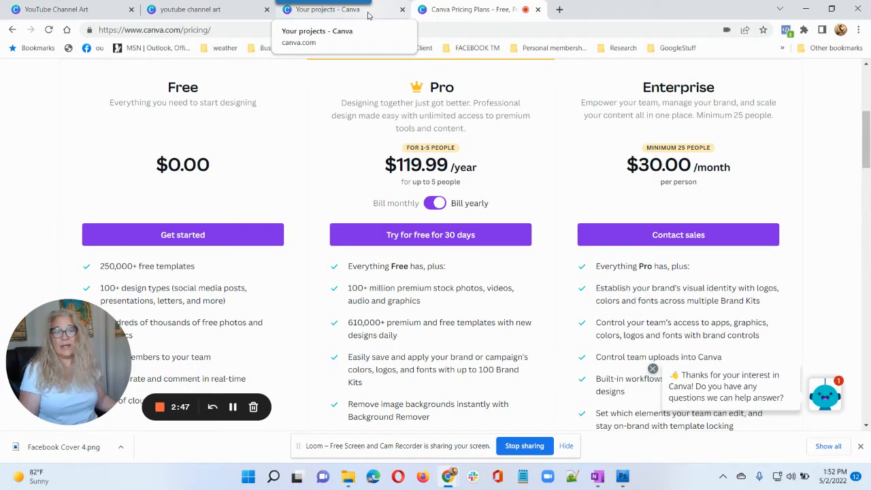
Move the Dark Red White Black Digital Nomad YouTube Channel Art design to trash.
{"action": "left_click", "coordinate": [367, 15]}
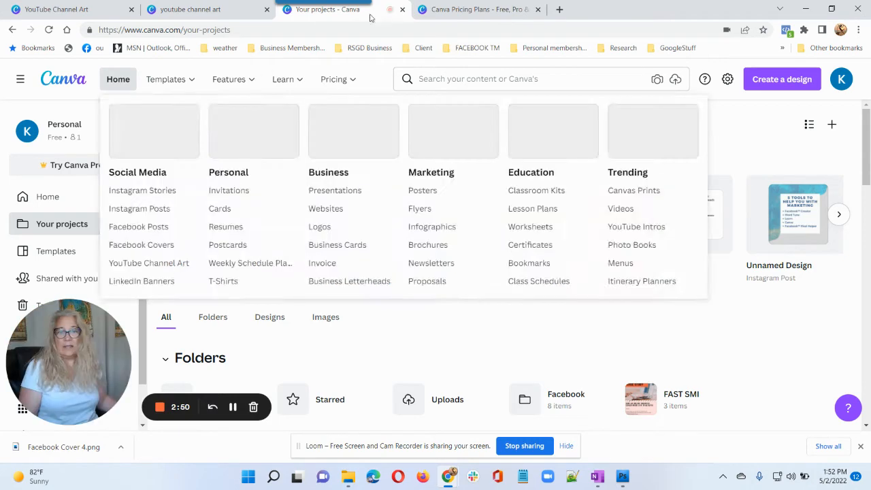
{"action": "left_click", "coordinate": [114, 80]}
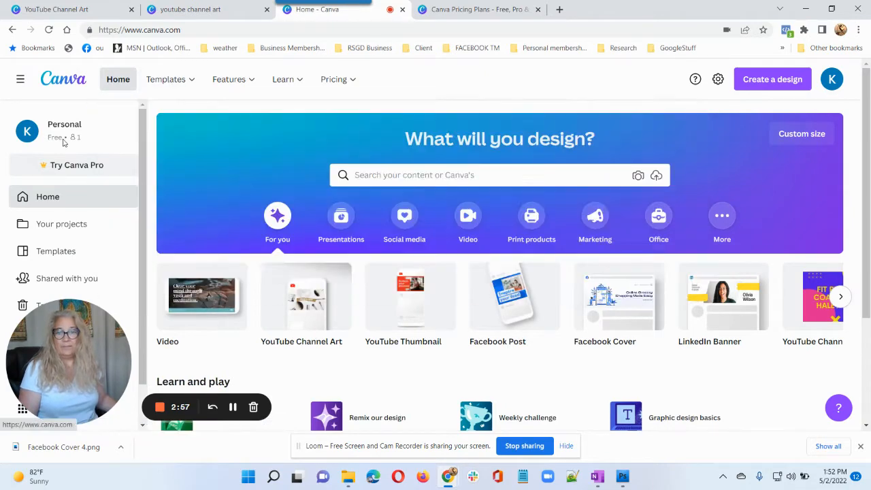
{"action": "left_click", "coordinate": [68, 226]}
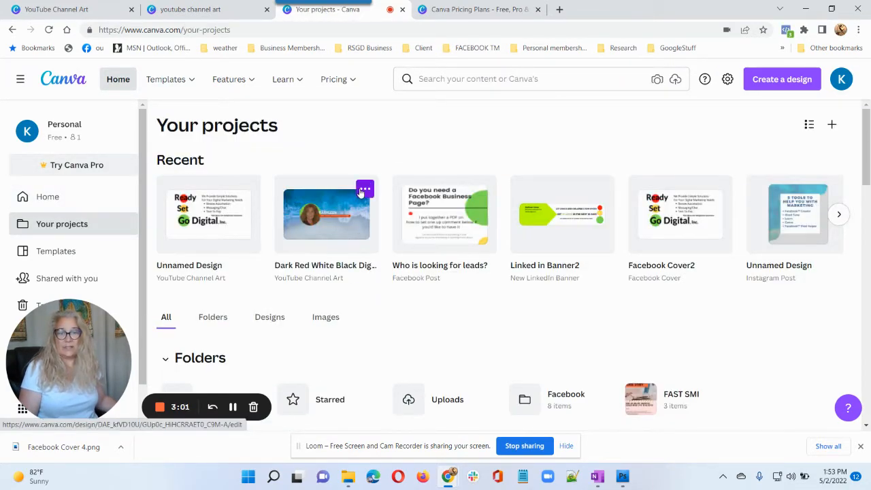
{"action": "left_click", "coordinate": [364, 192]}
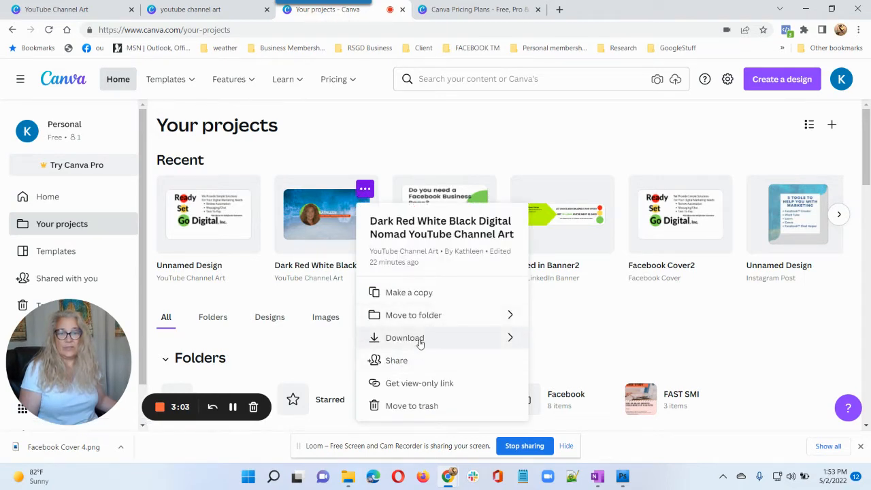
{"action": "left_click", "coordinate": [401, 406]}
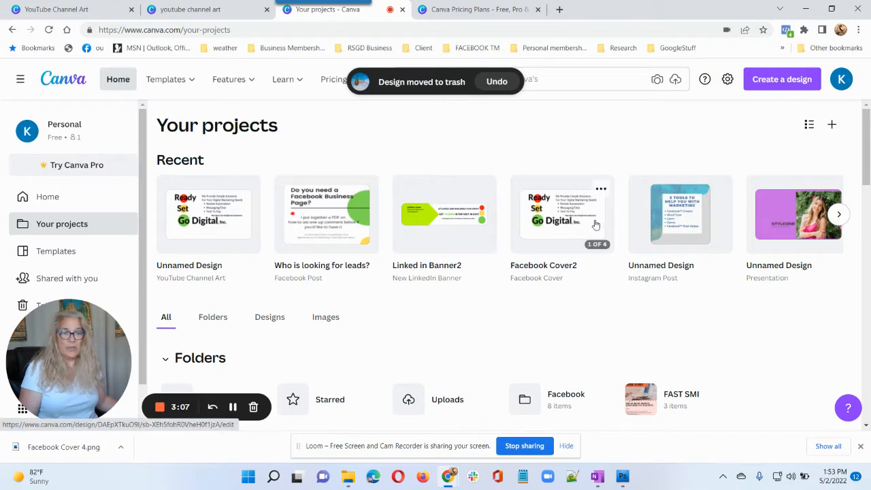
Scroll through Your projects to review the remaining designs, folders and uploads.
{"action": "scroll", "coordinate": [782, 221], "scroll_direction": "down", "scroll_amount": 1}
{"action": "scroll", "coordinate": [781, 221], "scroll_direction": "down", "scroll_amount": 8}
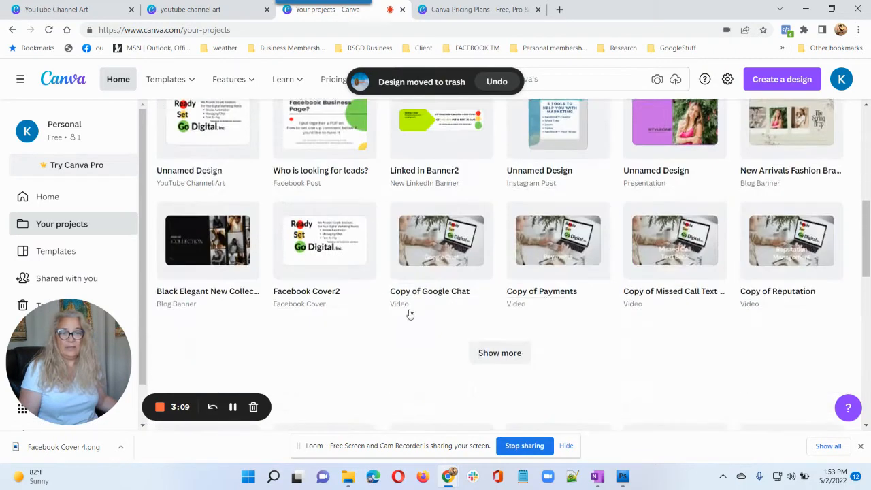
{"action": "scroll", "coordinate": [403, 313], "scroll_direction": "up", "scroll_amount": 5}
{"action": "scroll", "coordinate": [449, 334], "scroll_direction": "down", "scroll_amount": 6}
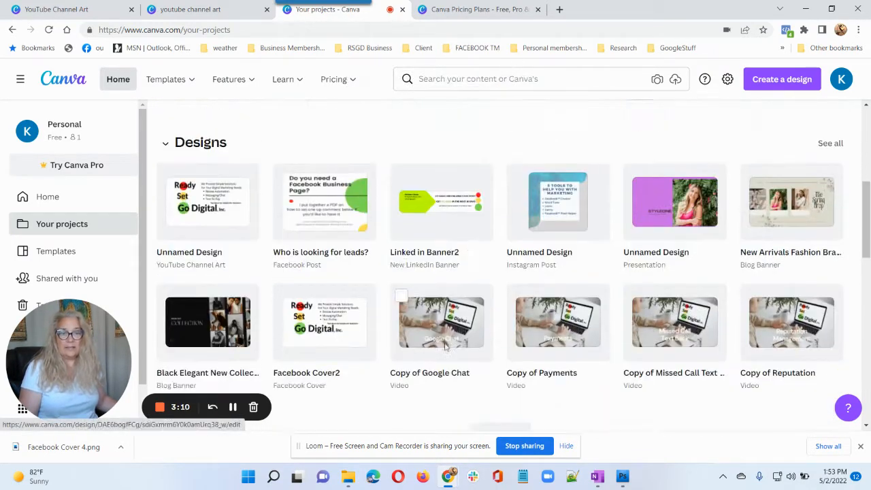
{"action": "scroll", "coordinate": [439, 348], "scroll_direction": "down", "scroll_amount": 2}
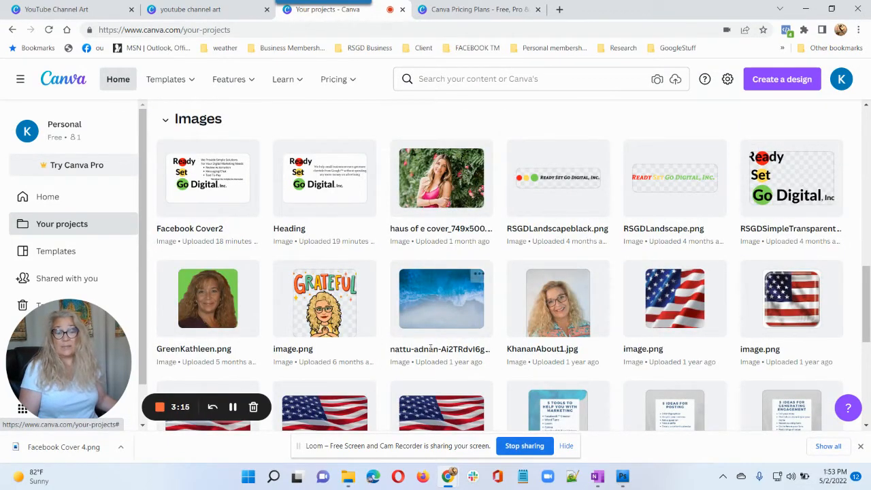
{"action": "scroll", "coordinate": [430, 349], "scroll_direction": "up", "scroll_amount": 2}
{"action": "scroll", "coordinate": [430, 348], "scroll_direction": "up", "scroll_amount": 10}
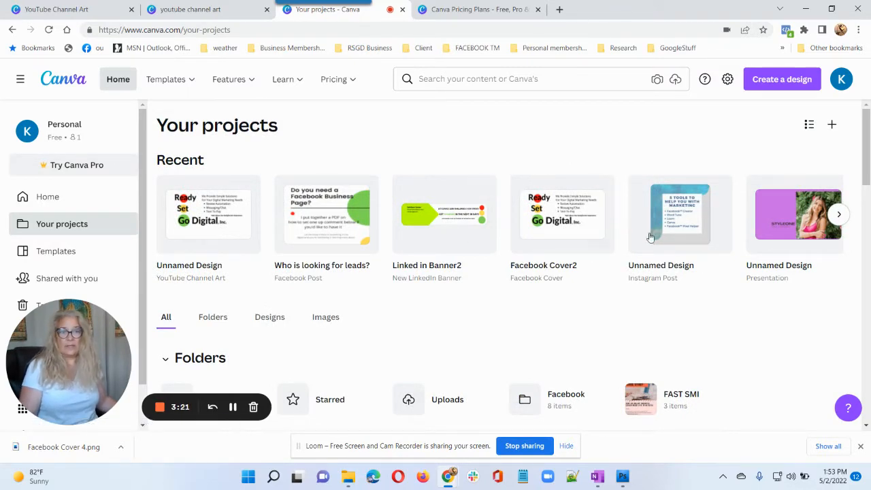
{"action": "scroll", "coordinate": [541, 171], "scroll_direction": "down", "scroll_amount": 3}
{"action": "scroll", "coordinate": [788, 290], "scroll_direction": "down", "scroll_amount": 7}
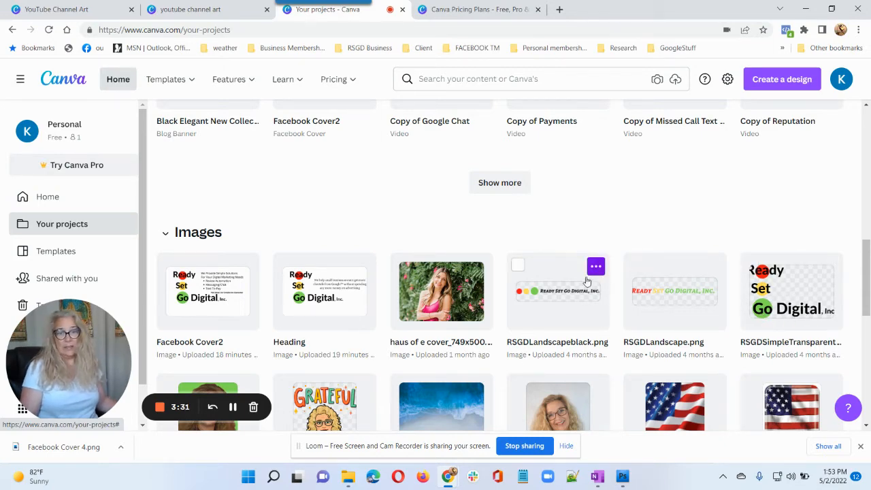
{"action": "scroll", "coordinate": [564, 293], "scroll_direction": "up", "scroll_amount": 10}
{"action": "scroll", "coordinate": [495, 333], "scroll_direction": "up", "scroll_amount": 2}
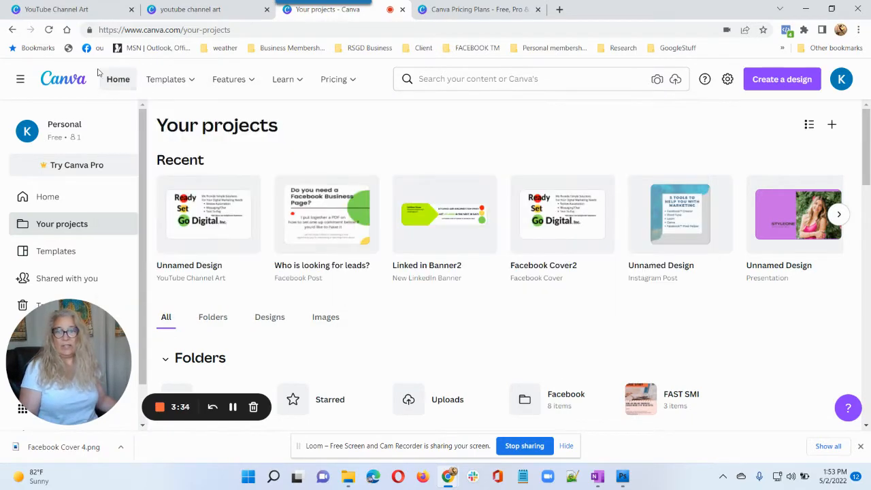
From the Canva home page, search templates for 'youtube'.
{"action": "left_click", "coordinate": [81, 82]}
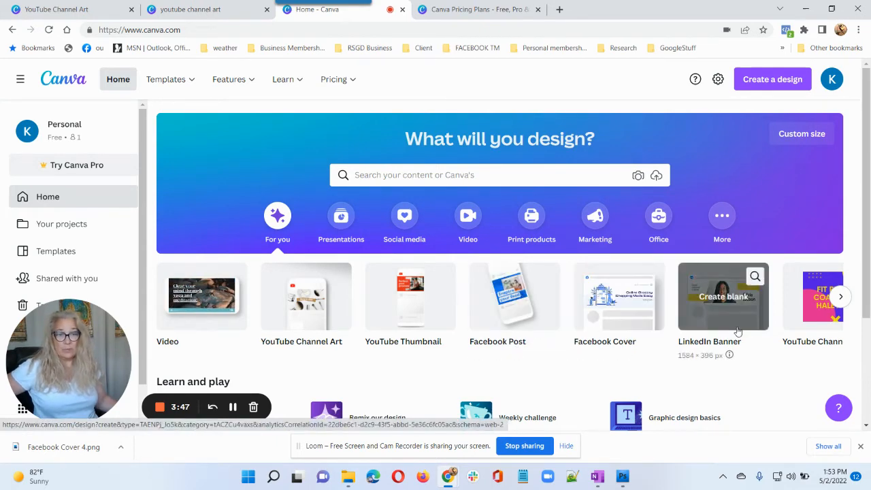
{"action": "scroll", "coordinate": [735, 334], "scroll_direction": "down", "scroll_amount": 2}
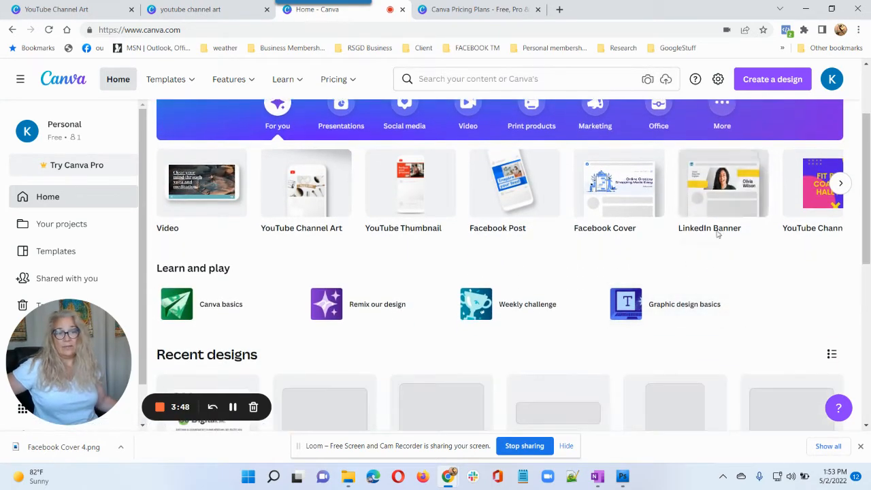
{"action": "scroll", "coordinate": [701, 285], "scroll_direction": "up", "scroll_amount": 2}
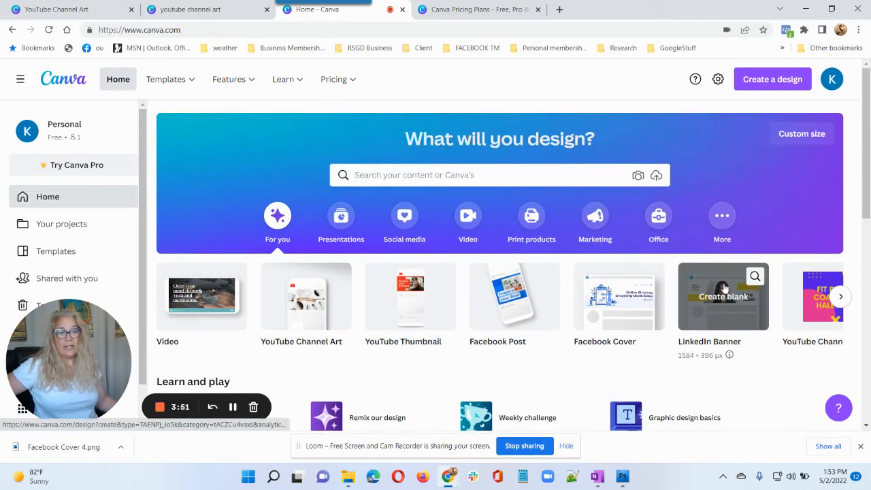
{"action": "left_click", "coordinate": [386, 175]}
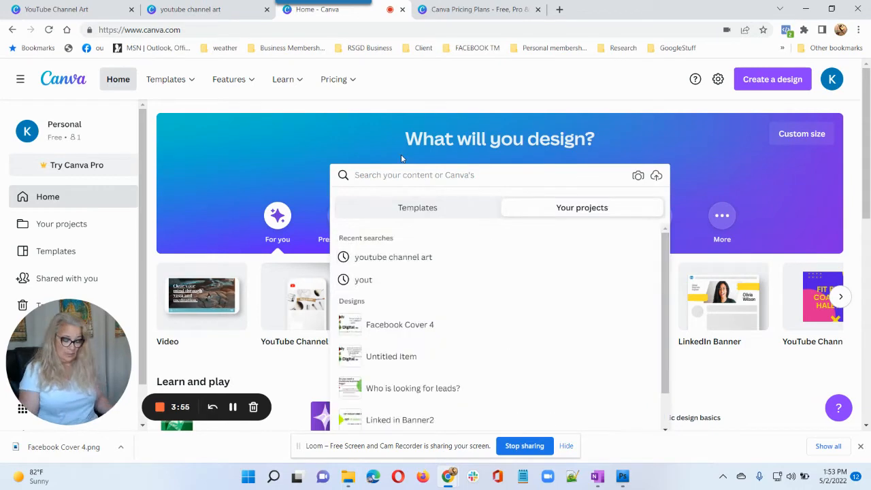
{"action": "type", "text": "y"}
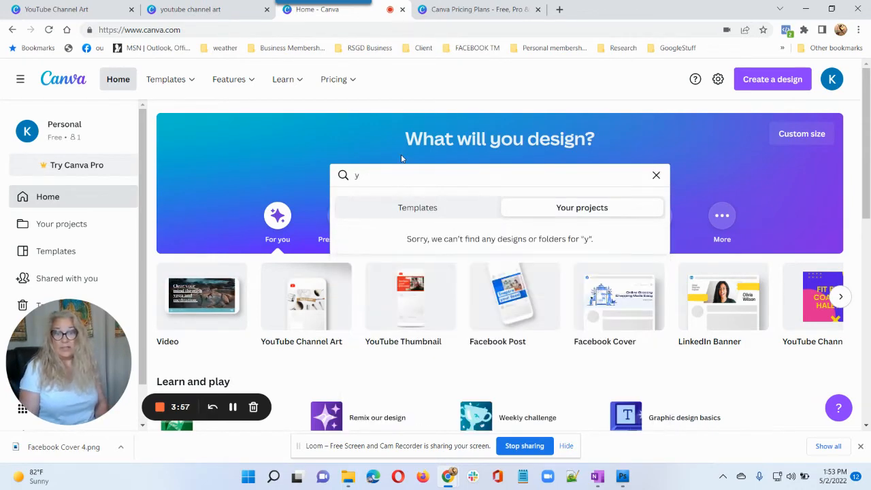
{"action": "key", "text": "BackSpace"}
{"action": "type", "text": "you"}
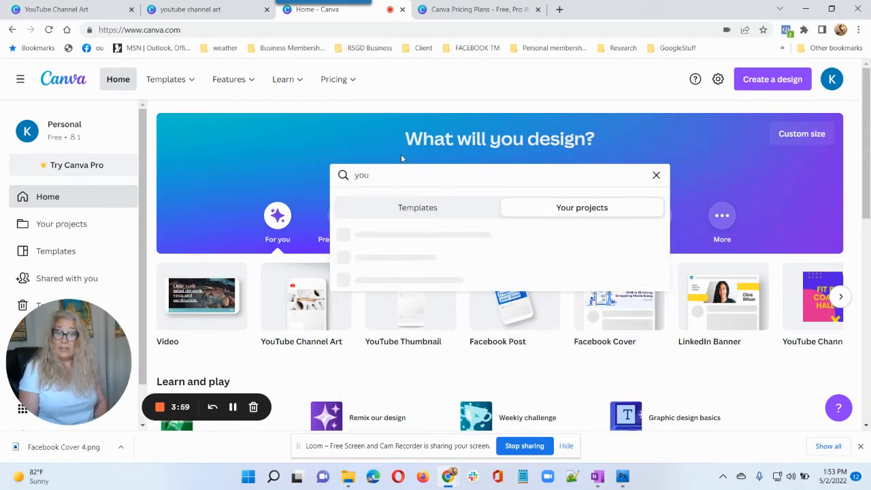
{"action": "type", "text": "t"}
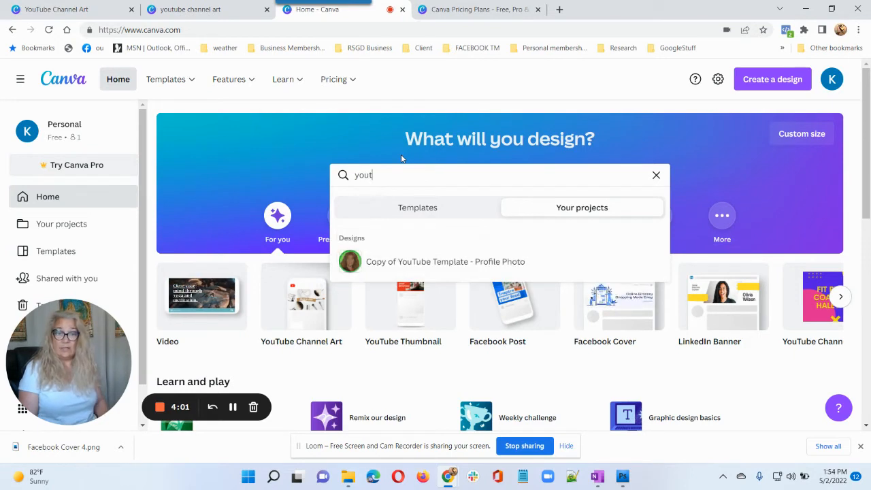
{"action": "type", "text": "ube"}
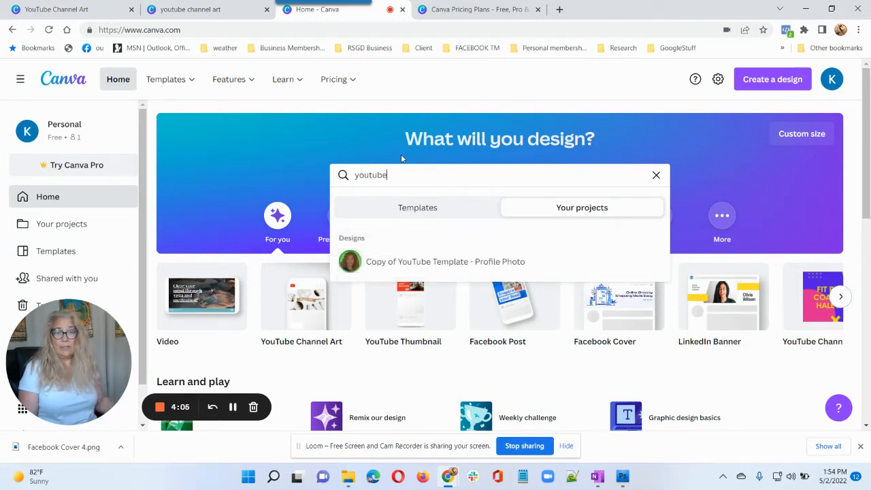
{"action": "left_click", "coordinate": [425, 215]}
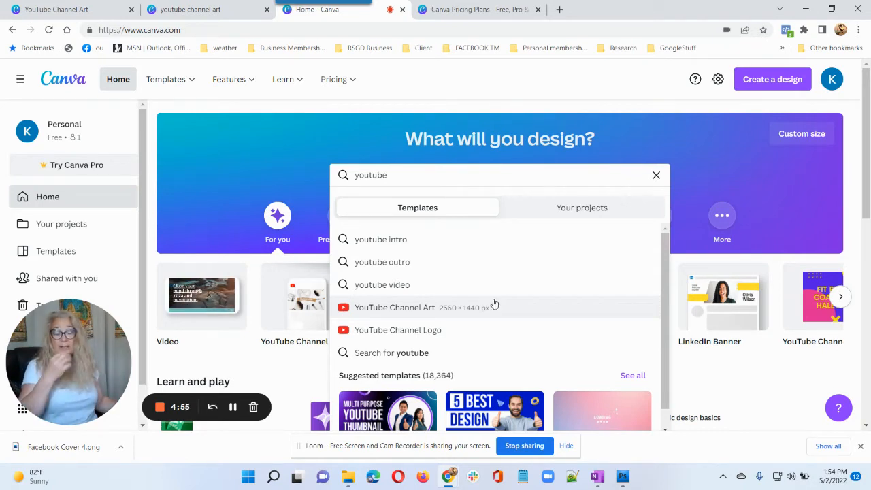
Pick YouTube Channel Art and start a design from the Black and Ivory Modern Name template.
{"action": "left_click", "coordinate": [435, 314]}
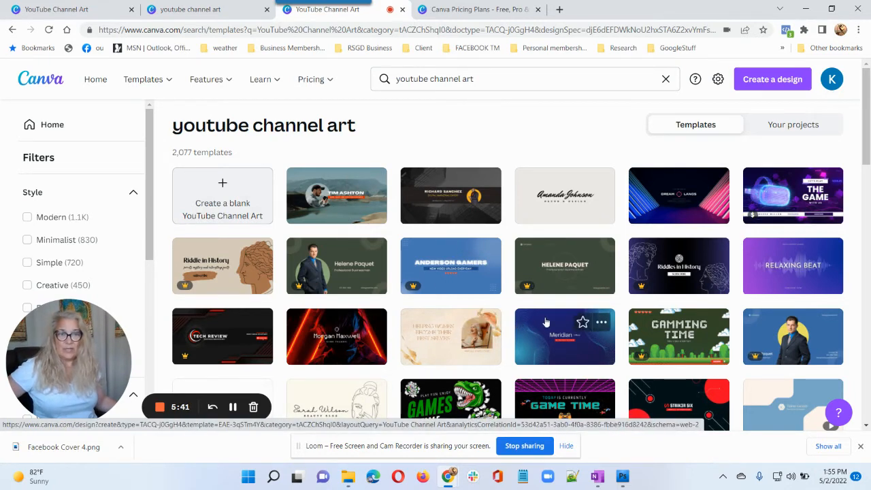
{"action": "left_click", "coordinate": [557, 206]}
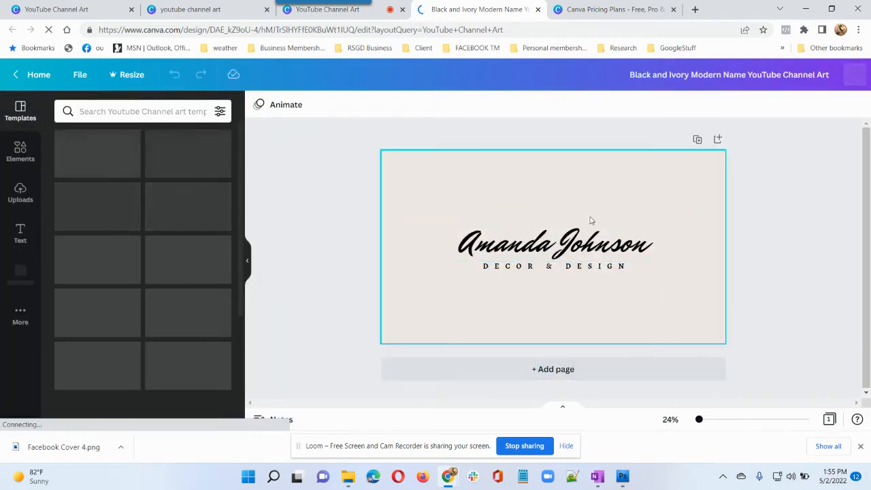
Replace the sample script name with the creator's full name and the tagline with MARKETING.
{"action": "left_click", "coordinate": [583, 248]}
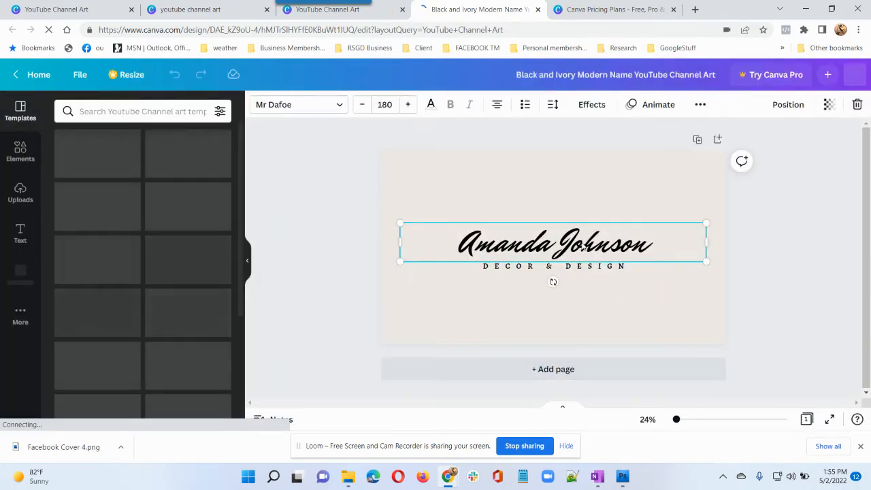
{"action": "double_click", "coordinate": [654, 246]}
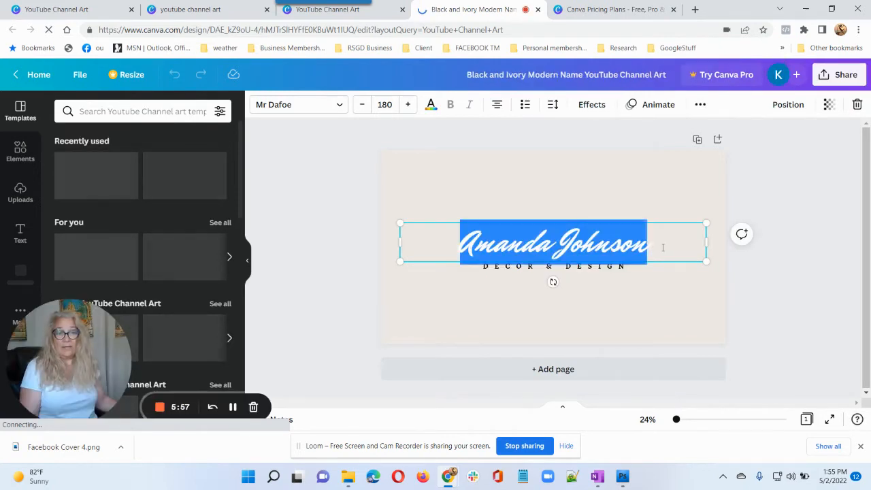
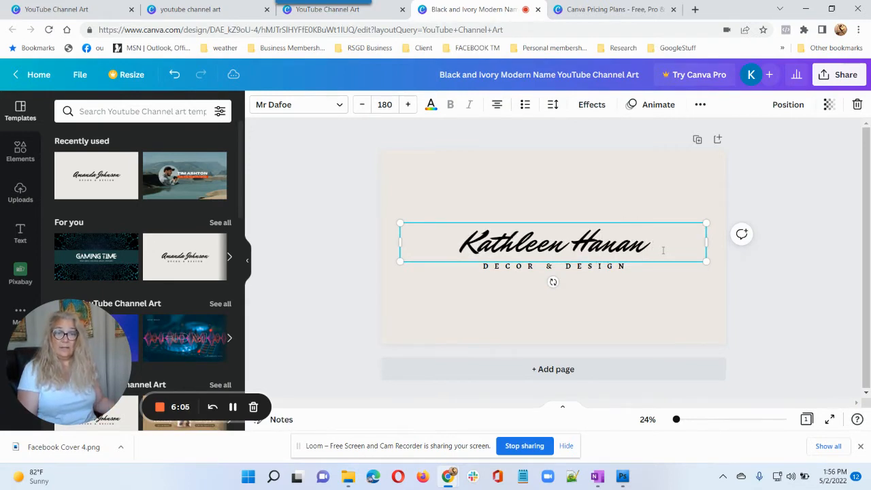
{"action": "left_click", "coordinate": [636, 267]}
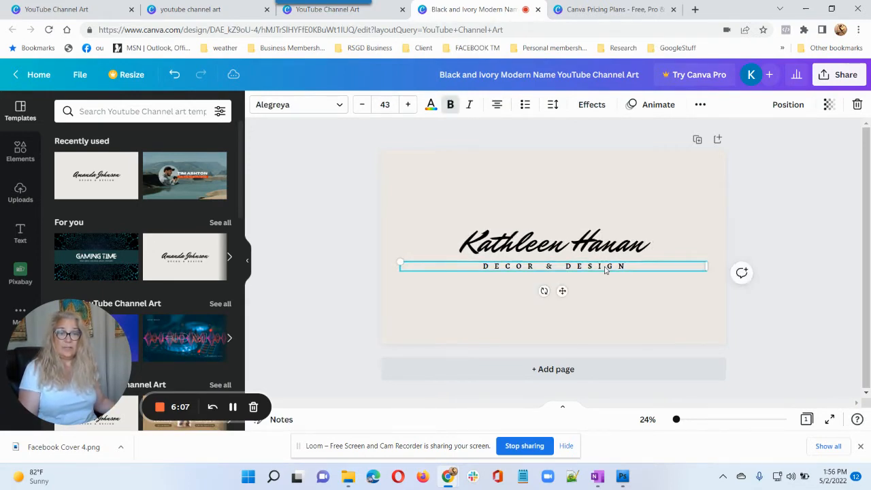
{"action": "double_click", "coordinate": [636, 267]}
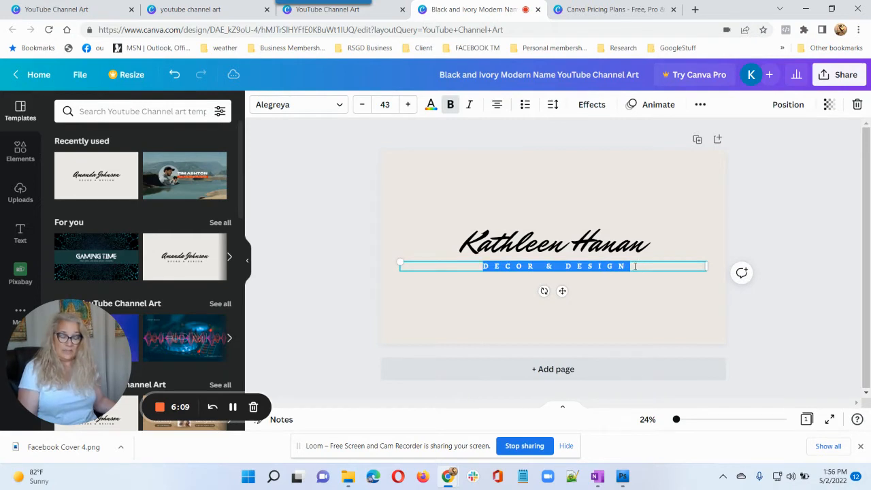
{"action": "type", "text": "MARKETING"}
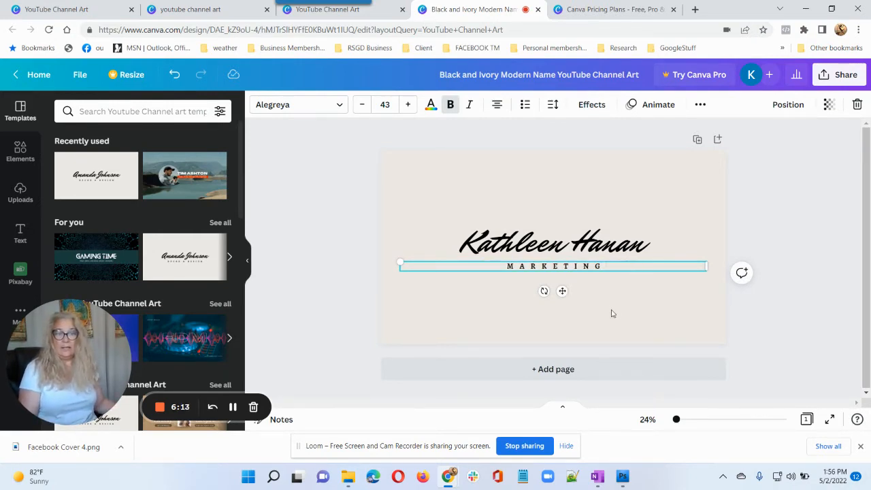
{"action": "left_click", "coordinate": [650, 301]}
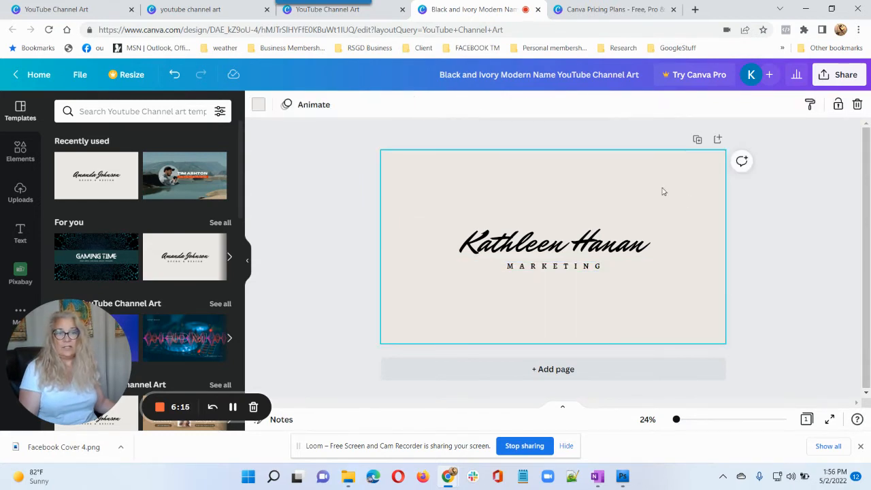
Change the page background from ivory to turquoise, after briefly trying magenta.
{"action": "left_click", "coordinate": [260, 109]}
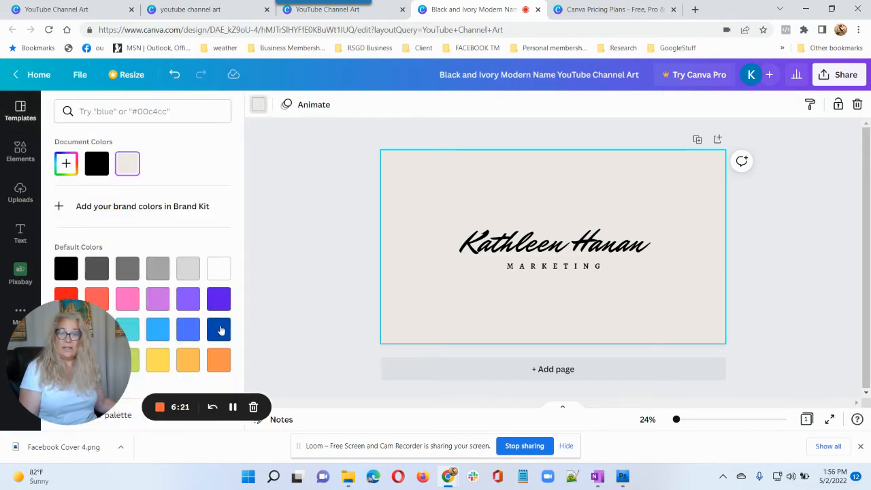
{"action": "left_click", "coordinate": [163, 302]}
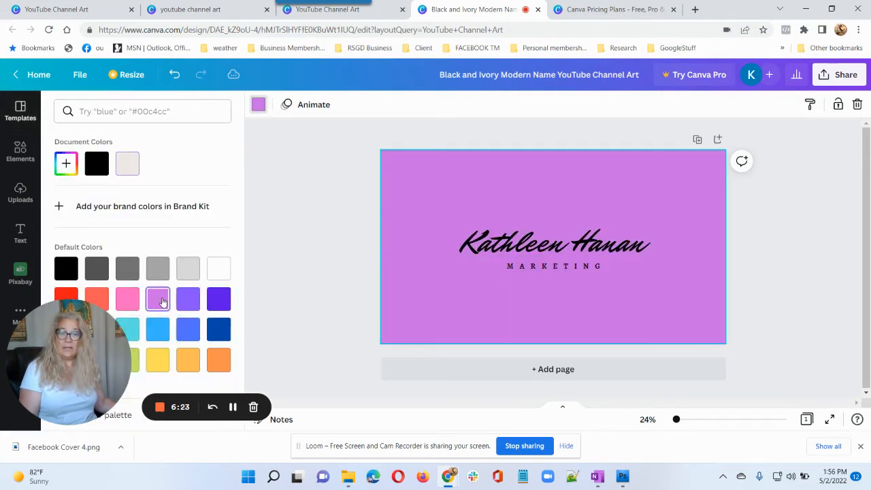
{"action": "left_click", "coordinate": [130, 330]}
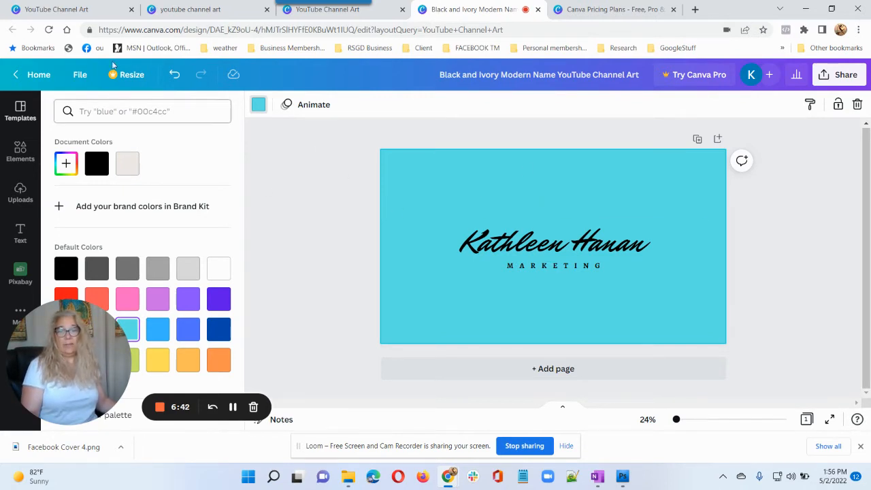
{"action": "left_click", "coordinate": [79, 75]}
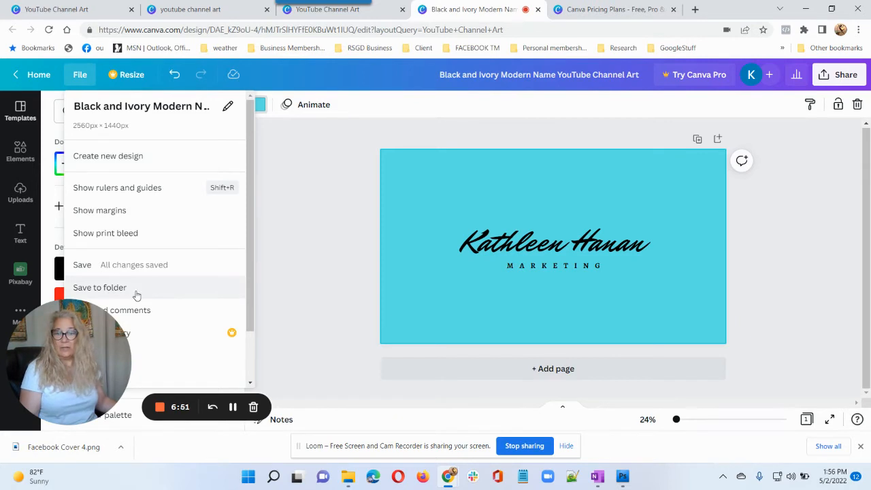
Download the 2560 × 1440 px turquoise channel art as a PNG file.
{"action": "left_click", "coordinate": [321, 252]}
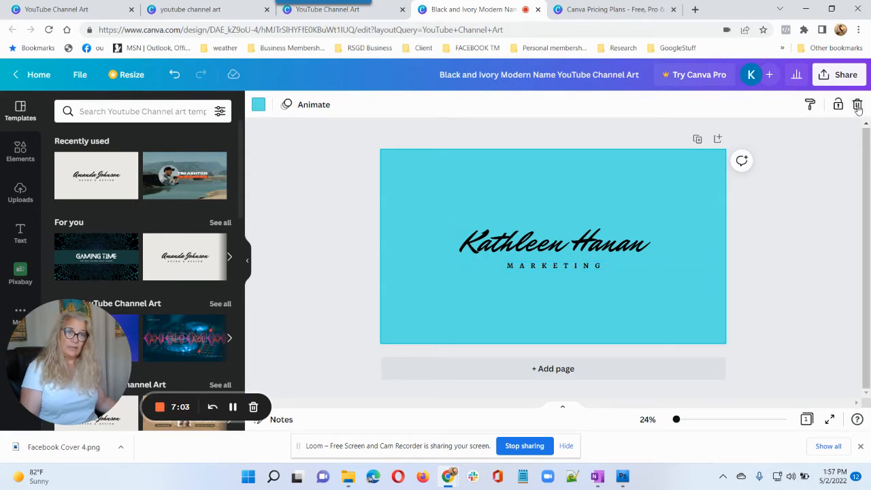
{"action": "left_click", "coordinate": [835, 80]}
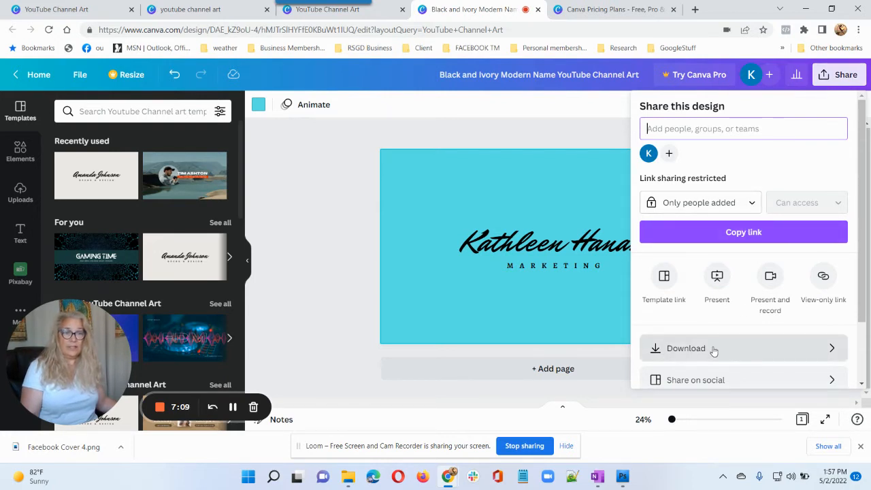
{"action": "left_click", "coordinate": [735, 233]}
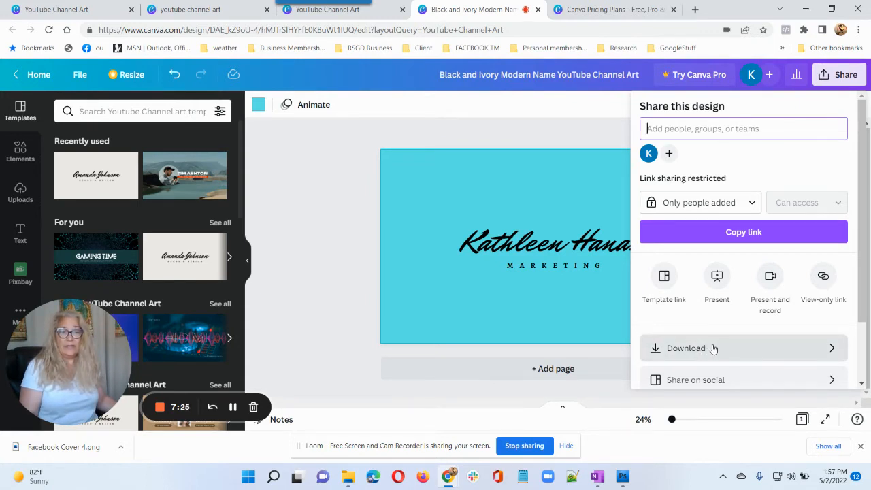
{"action": "left_click", "coordinate": [708, 350]}
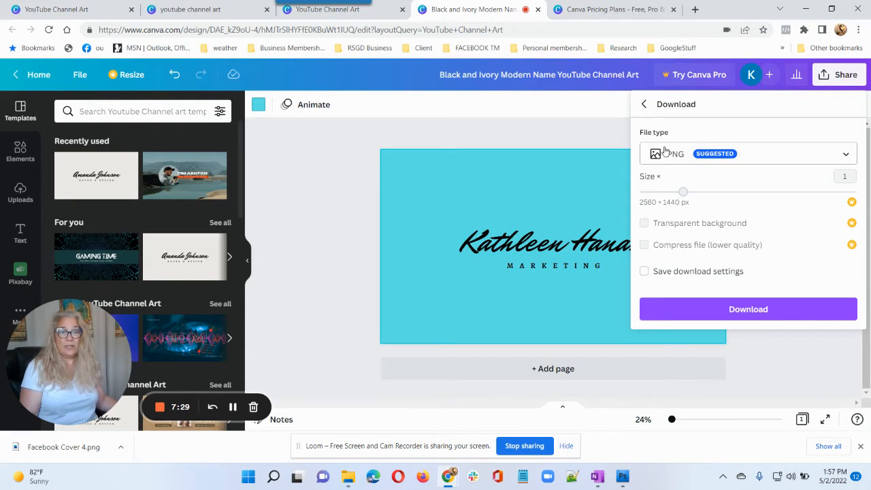
{"action": "left_click", "coordinate": [747, 153]}
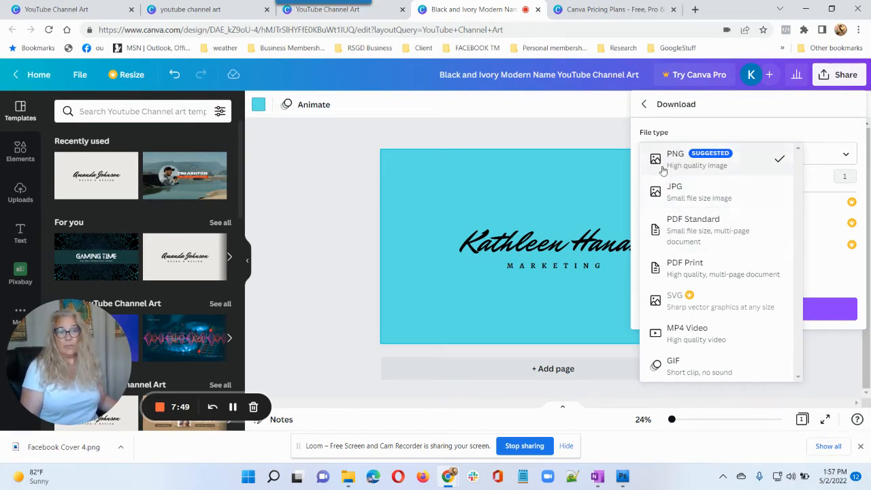
{"action": "left_click", "coordinate": [677, 161]}
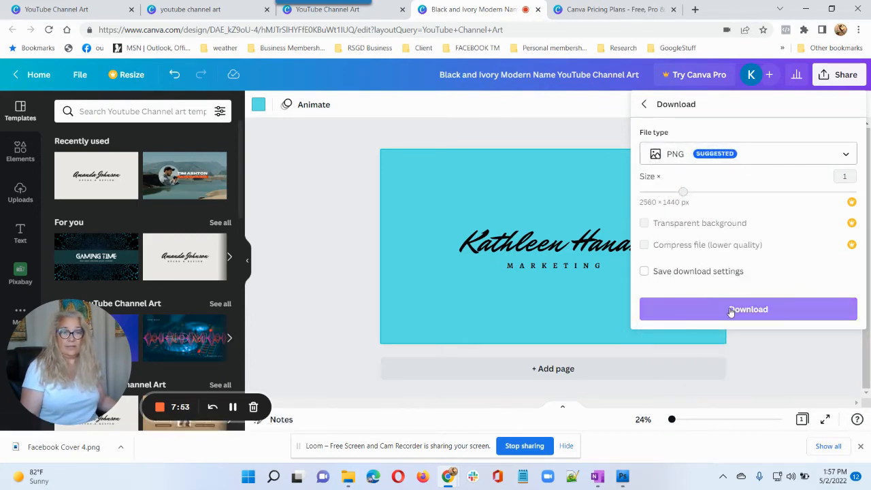
{"action": "left_click", "coordinate": [728, 311]}
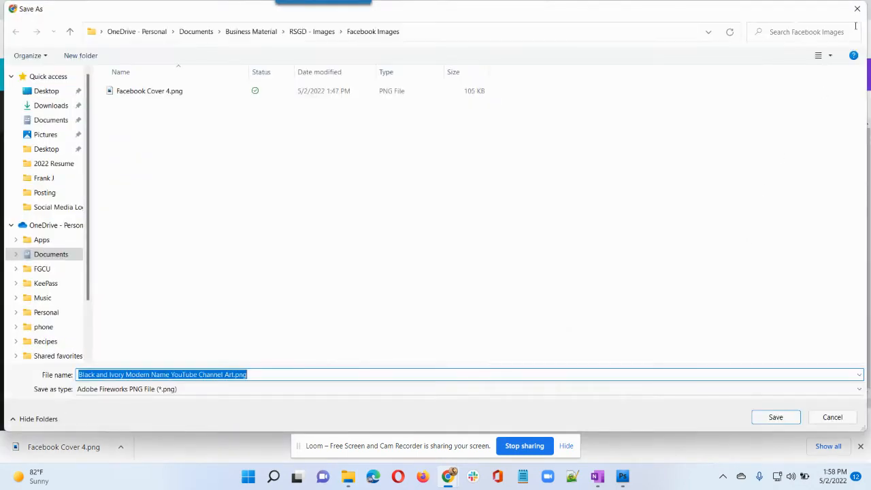
Save the PNG as Facebook Cover 4.png in the Facebook Images folder.
{"action": "left_click", "coordinate": [856, 10]}
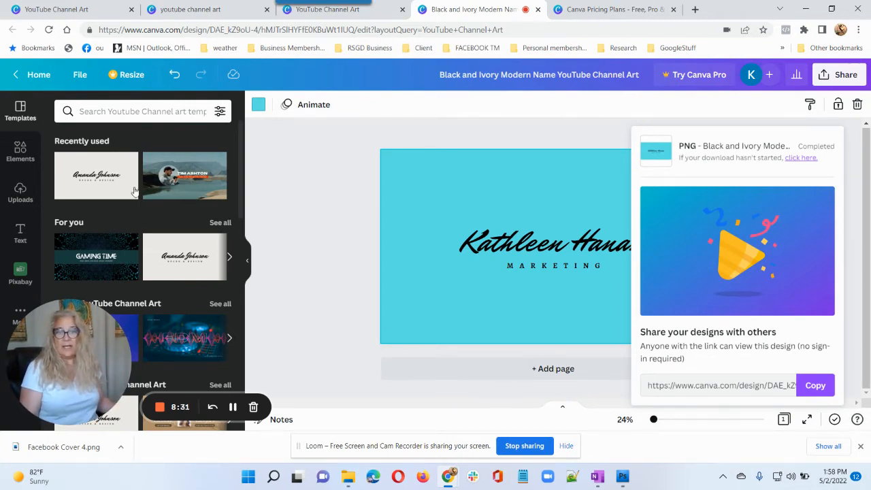
Dismiss the download-complete message and return to the Canva home page.
{"action": "left_click", "coordinate": [20, 112]}
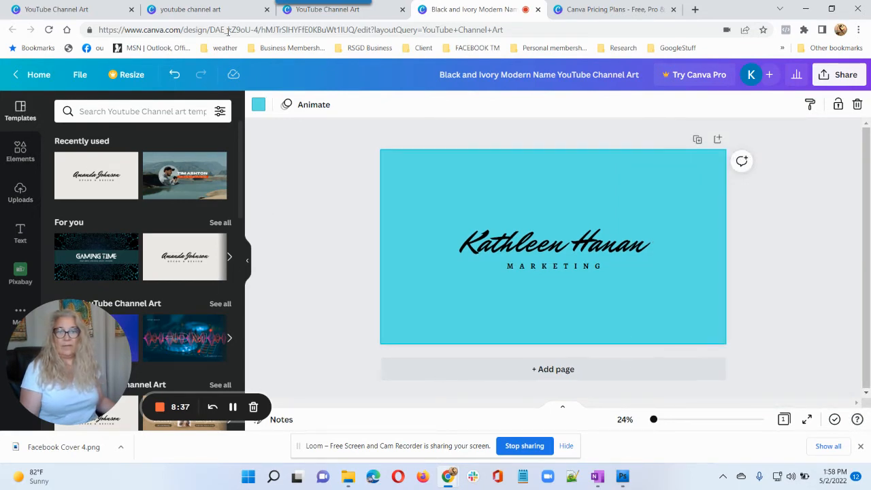
{"action": "left_click", "coordinate": [39, 74]}
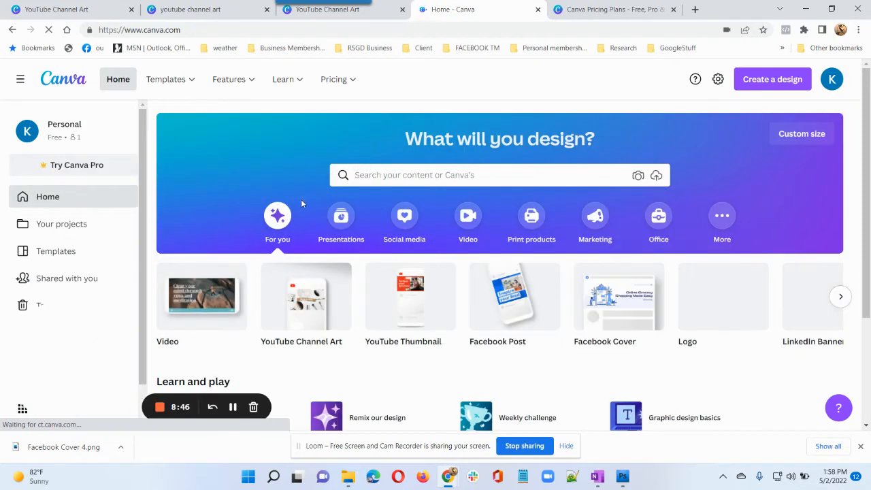
Search 'You' and create a blank YouTube Channel Art design.
{"action": "left_click", "coordinate": [374, 176]}
{"action": "type", "text": "You"}
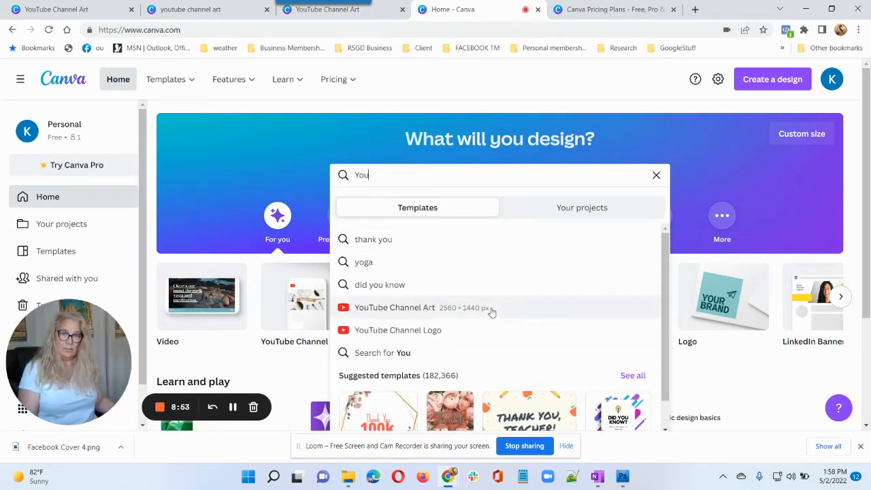
{"action": "left_click", "coordinate": [451, 308]}
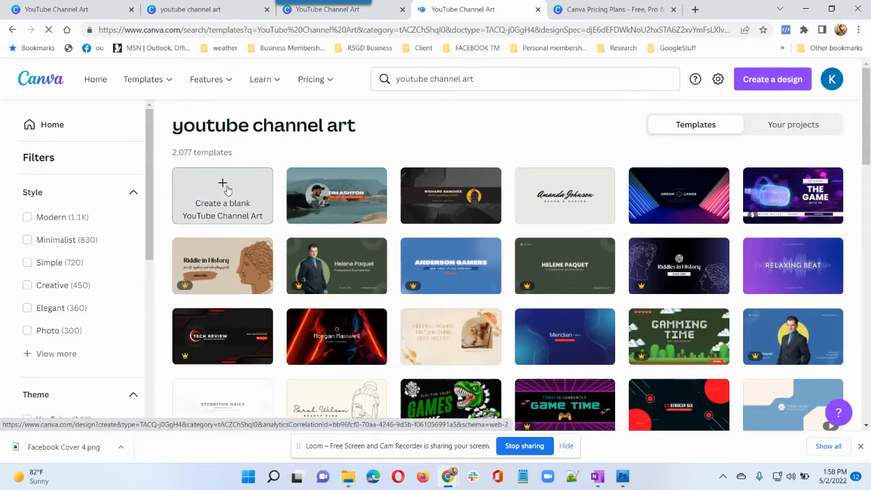
{"action": "left_click", "coordinate": [225, 189]}
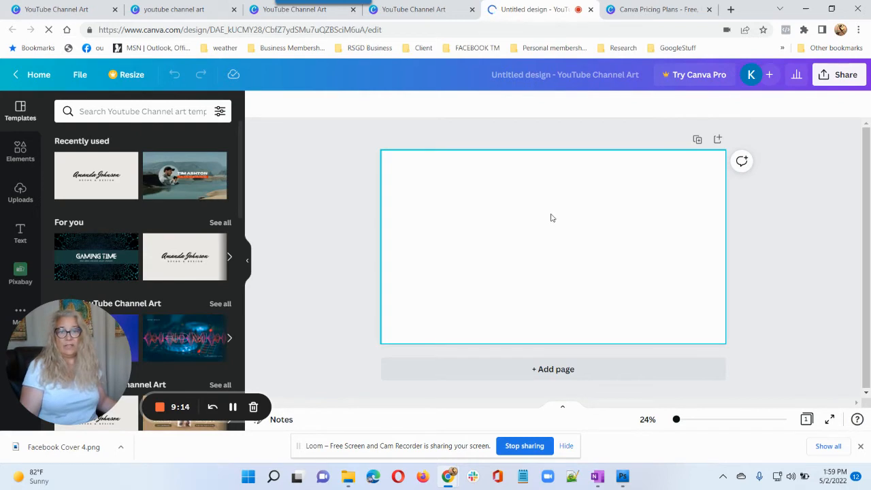
Drag the Ready Set Go Digital, Inc. logo from Uploads to the page's upper left.
{"action": "left_click", "coordinate": [20, 190]}
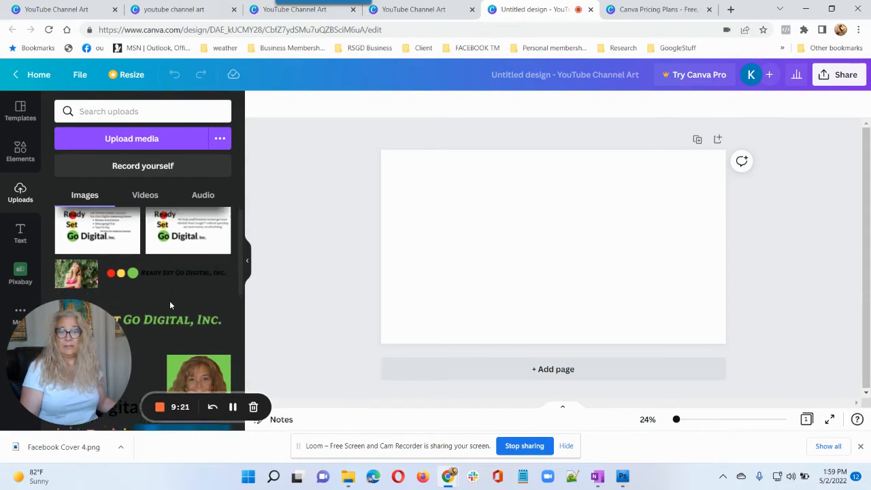
{"action": "scroll", "coordinate": [169, 301], "scroll_direction": "down", "scroll_amount": 1}
{"action": "scroll", "coordinate": [176, 300], "scroll_direction": "down", "scroll_amount": 2}
{"action": "scroll", "coordinate": [150, 303], "scroll_direction": "up", "scroll_amount": 1}
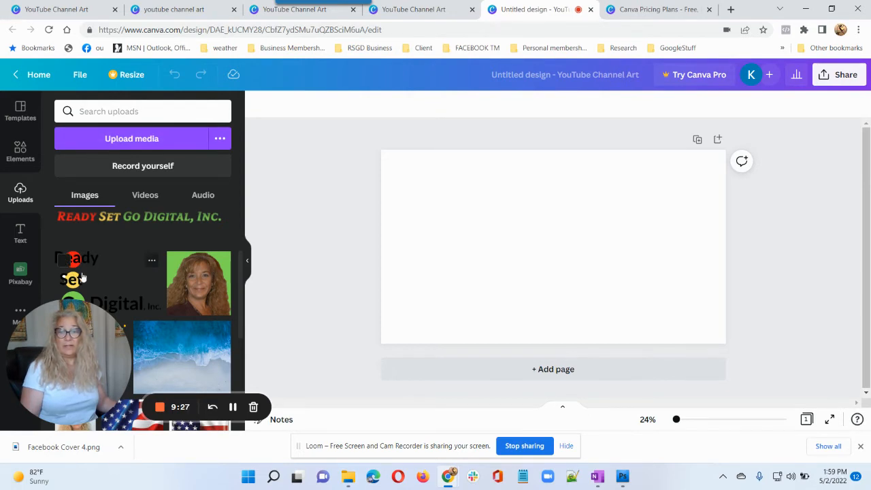
{"action": "left_click_drag", "start_coordinate": [81, 275], "coordinate": [436, 194]}
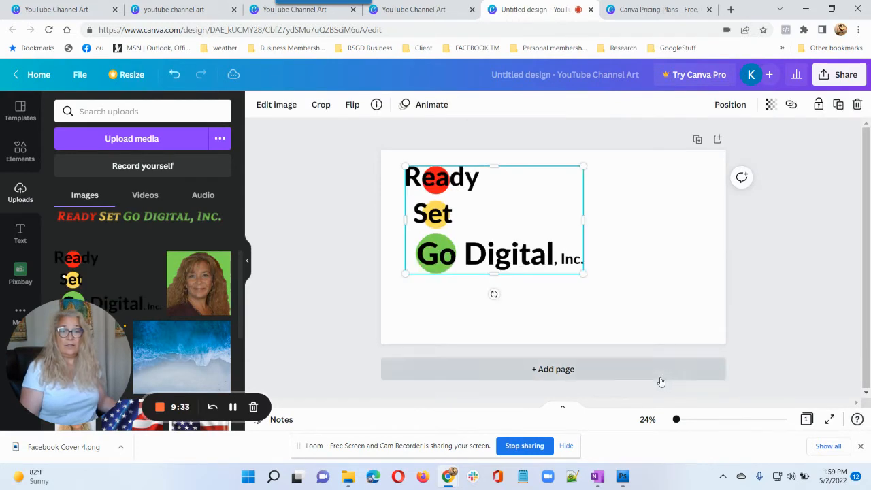
{"action": "left_click", "coordinate": [555, 304]}
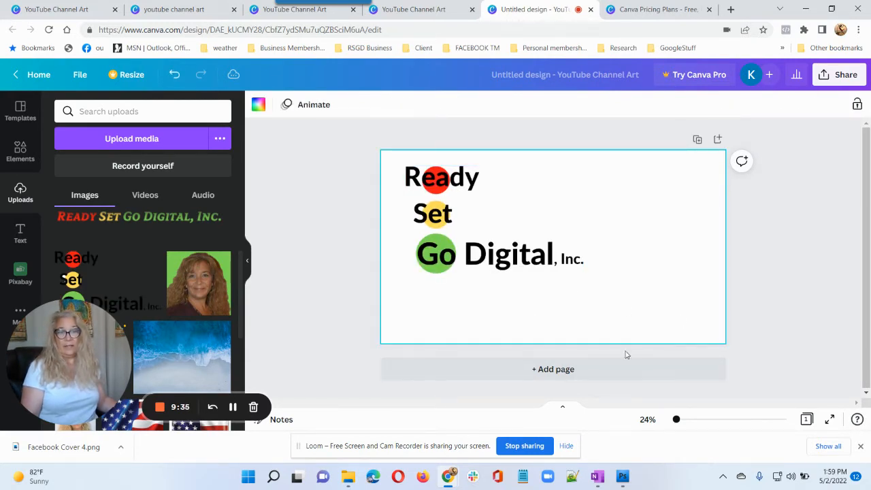
{"action": "left_click", "coordinate": [21, 232]}
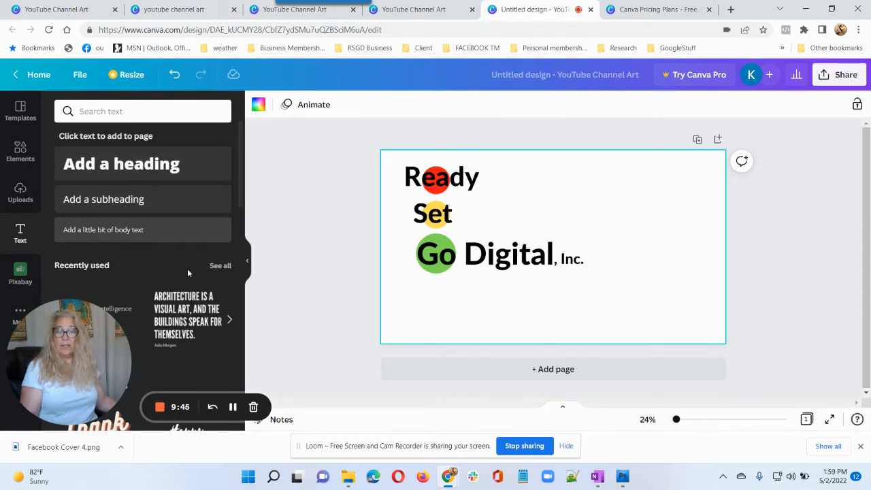
{"action": "left_click_drag", "start_coordinate": [71, 371], "coordinate": [369, 372]}
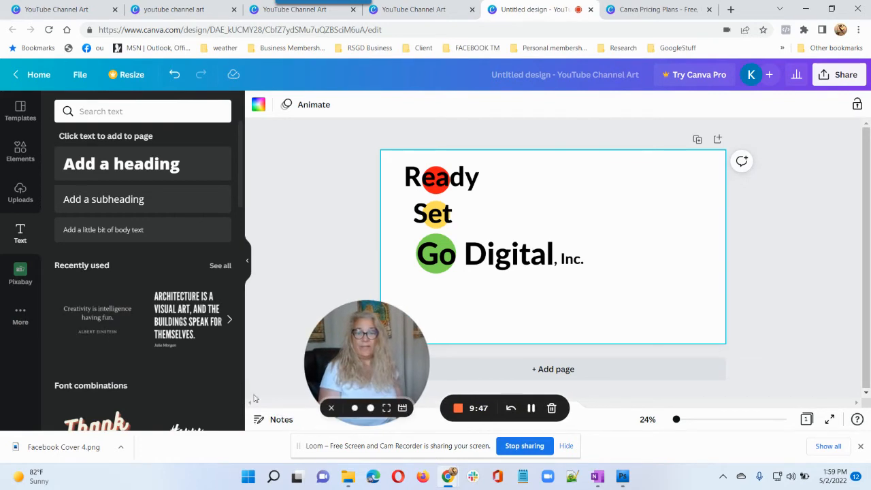
{"action": "scroll", "coordinate": [124, 308], "scroll_direction": "down", "scroll_amount": 4}
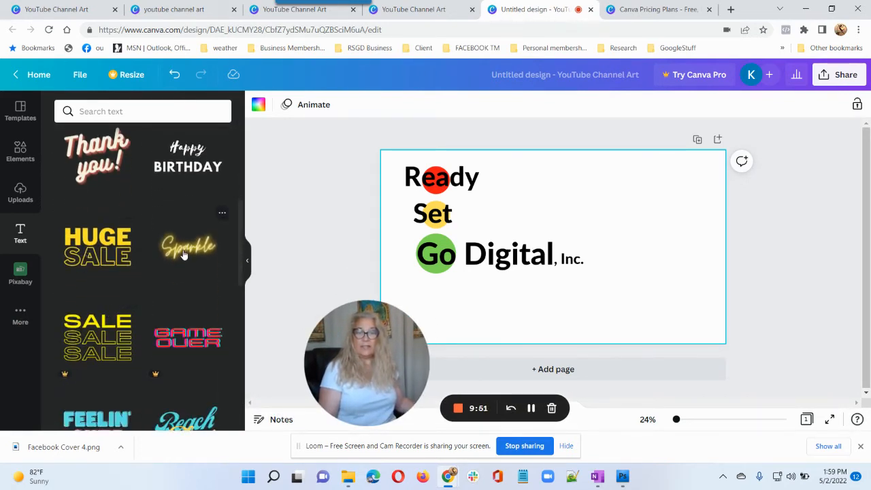
{"action": "left_click_drag", "start_coordinate": [230, 246], "coordinate": [171, 241]}
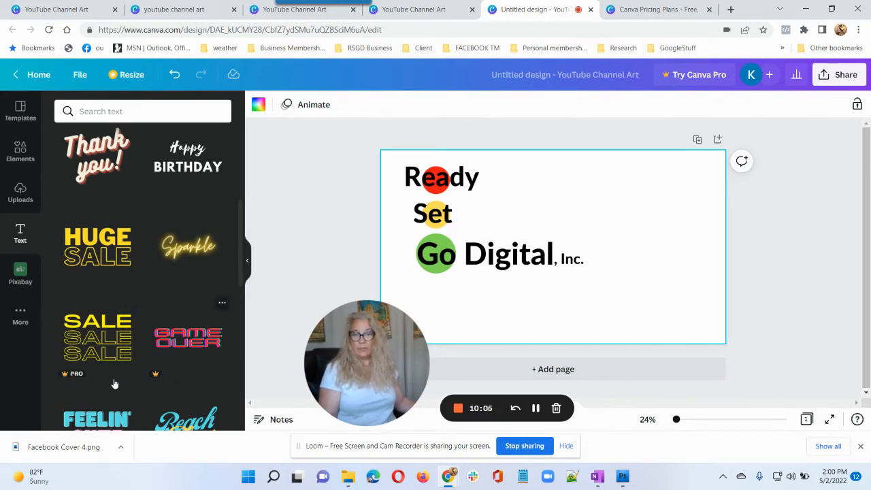
{"action": "scroll", "coordinate": [167, 320], "scroll_direction": "down", "scroll_amount": 3}
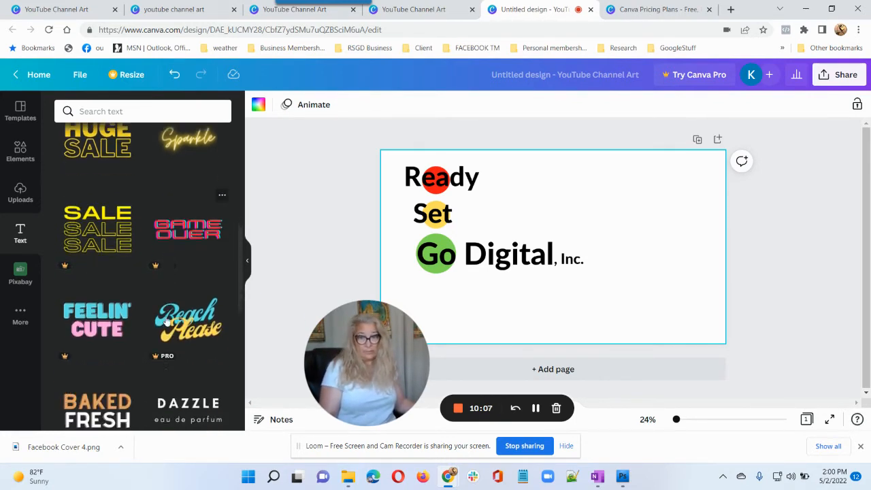
{"action": "scroll", "coordinate": [123, 367], "scroll_direction": "down", "scroll_amount": 3}
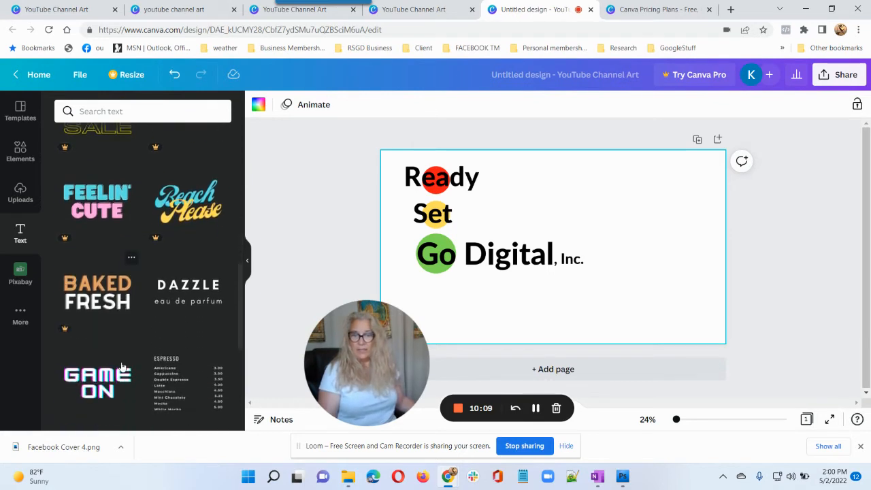
{"action": "scroll", "coordinate": [113, 379], "scroll_direction": "down", "scroll_amount": 1}
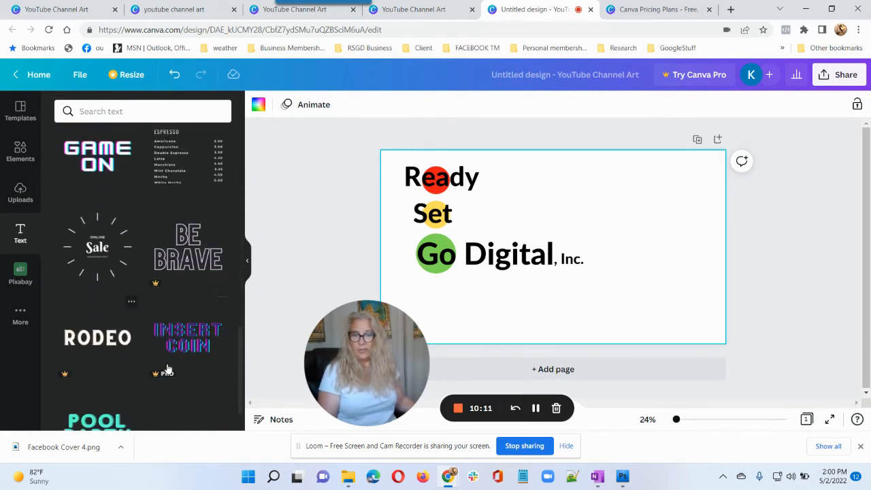
{"action": "scroll", "coordinate": [163, 371], "scroll_direction": "down", "scroll_amount": 5}
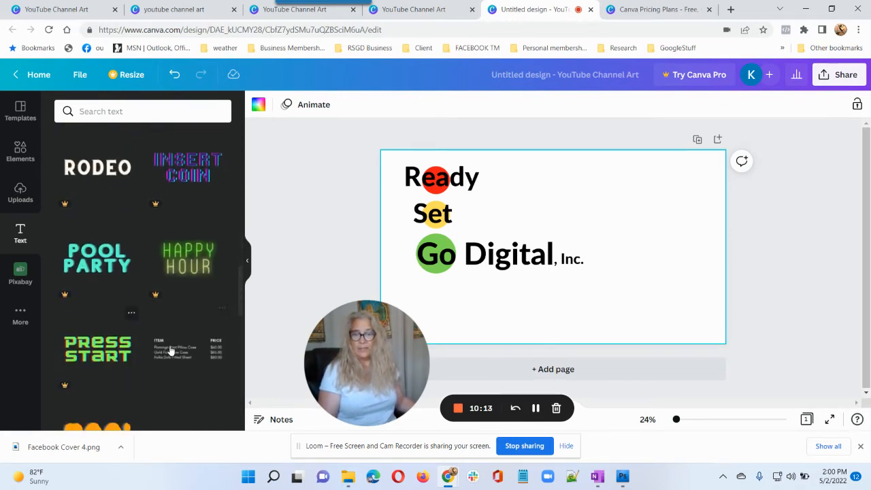
{"action": "scroll", "coordinate": [132, 367], "scroll_direction": "down", "scroll_amount": 3}
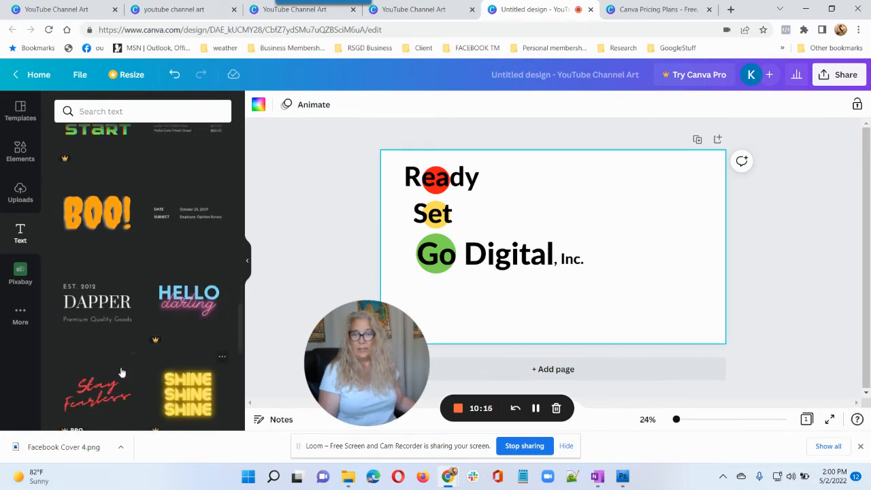
{"action": "scroll", "coordinate": [136, 354], "scroll_direction": "down", "scroll_amount": 2}
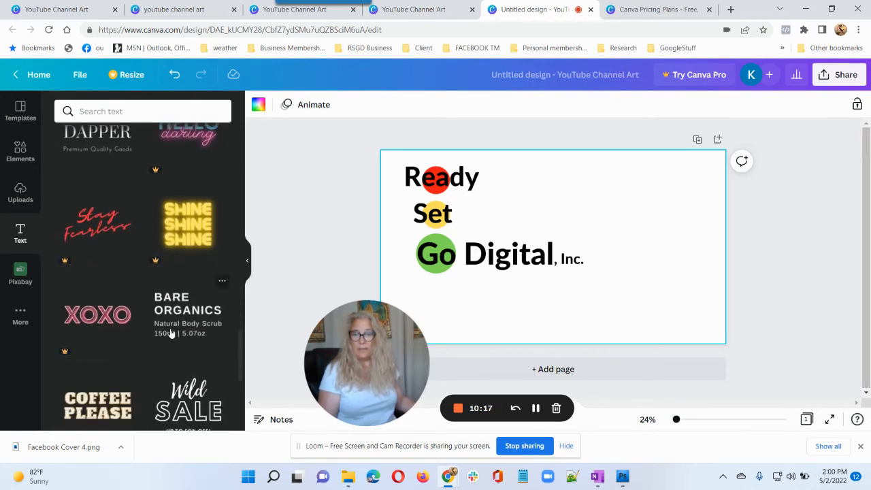
{"action": "scroll", "coordinate": [170, 333], "scroll_direction": "up", "scroll_amount": 8}
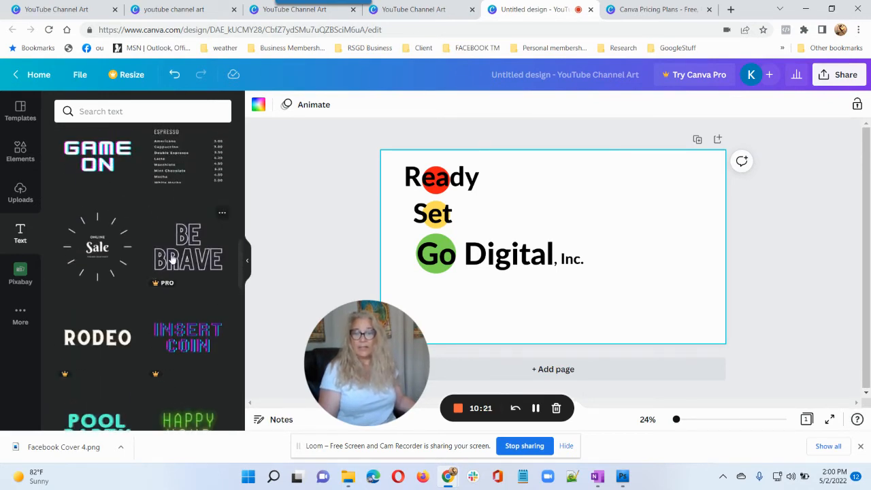
{"action": "scroll", "coordinate": [191, 284], "scroll_direction": "up", "scroll_amount": 4}
{"action": "scroll", "coordinate": [191, 284], "scroll_direction": "up", "scroll_amount": 8}
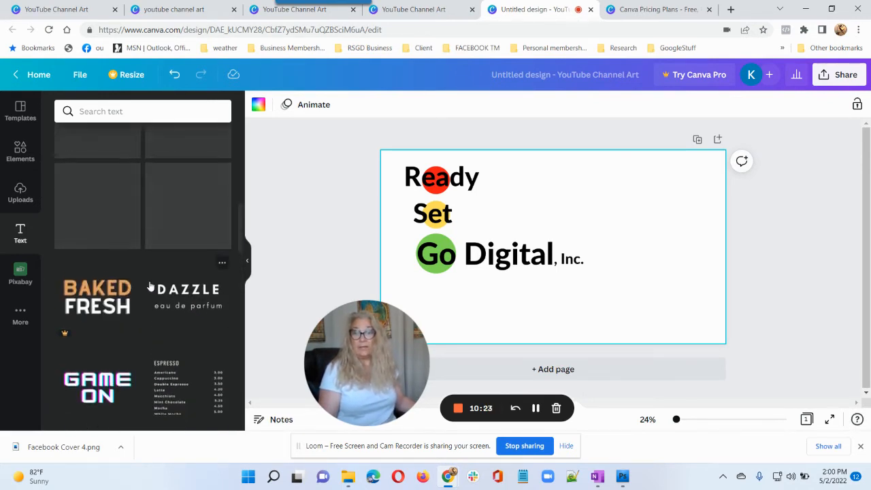
{"action": "scroll", "coordinate": [164, 281], "scroll_direction": "up", "scroll_amount": 1}
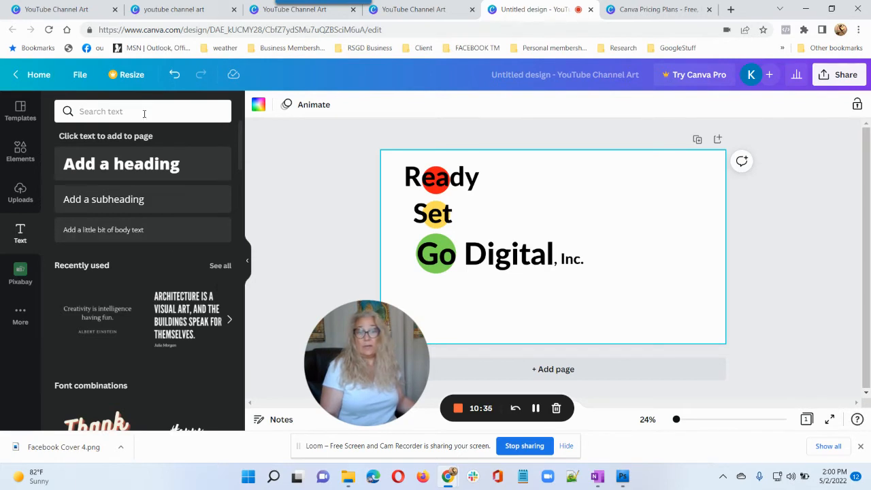
Add a subheading beside the logo, enlarge it to size 117, and select its placeholder text.
{"action": "left_click_drag", "start_coordinate": [125, 199], "coordinate": [610, 194]}
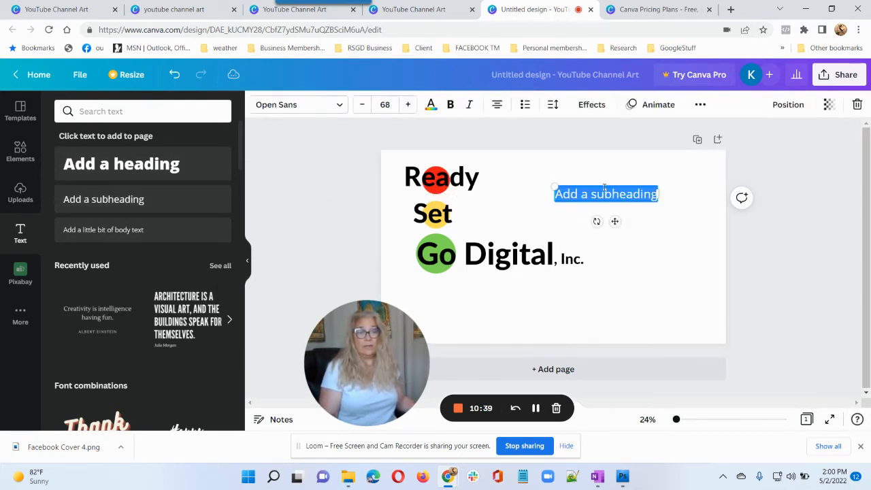
{"action": "left_click_drag", "start_coordinate": [551, 185], "coordinate": [506, 180]}
{"action": "left_click_drag", "start_coordinate": [656, 198], "coordinate": [686, 207]}
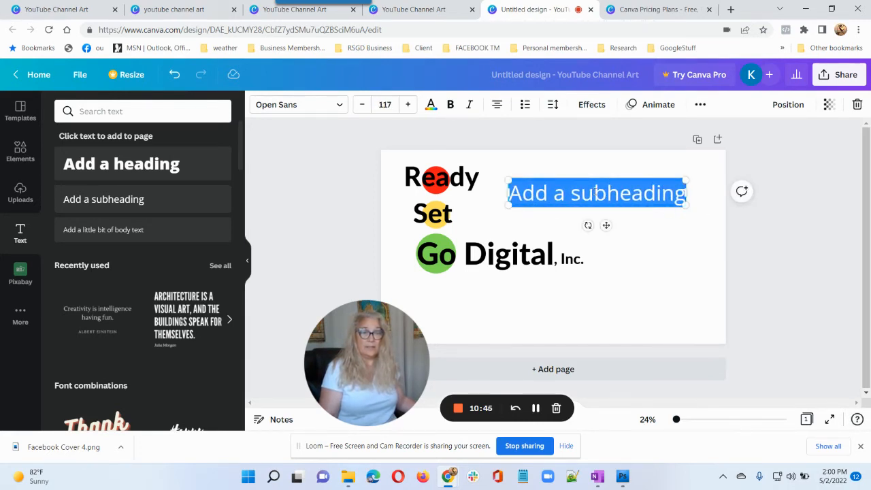
{"action": "left_click", "coordinate": [591, 192]}
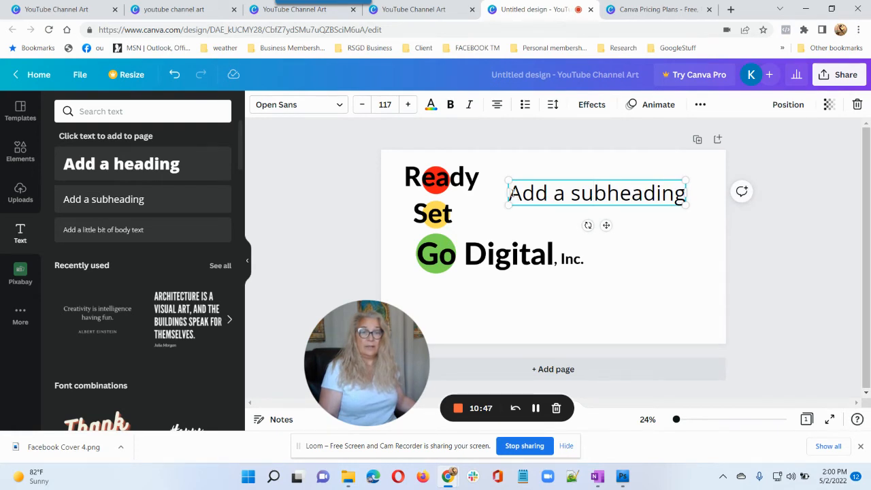
{"action": "left_click_drag", "start_coordinate": [511, 194], "coordinate": [661, 214]}
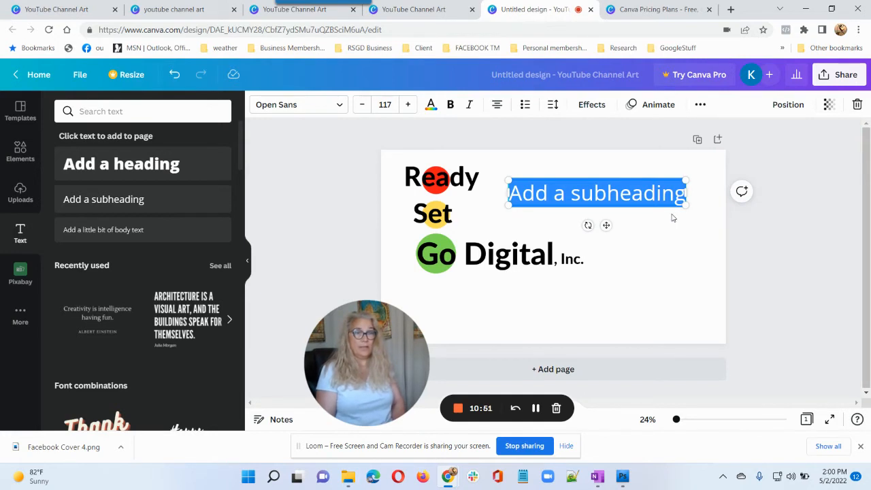
Type 'We Get Leads Using Our Automation Platform', shrink to 101, and add a subheading below the logo.
{"action": "type", "text": "We"}
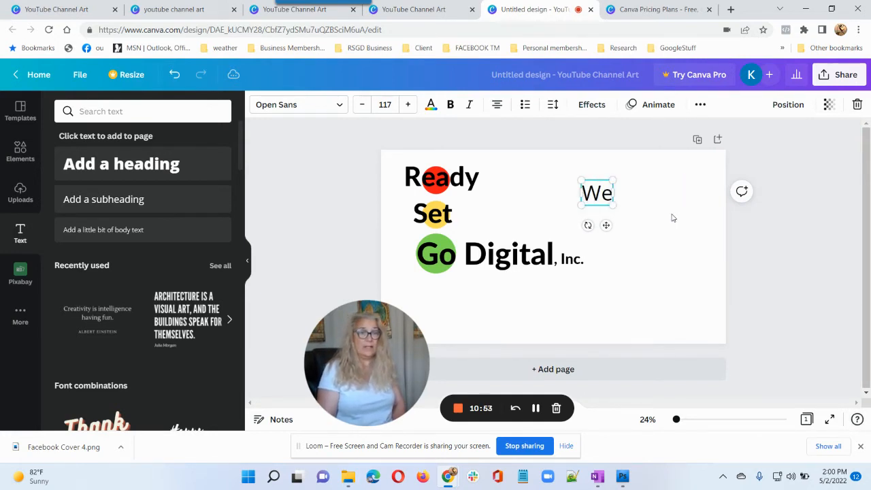
{"action": "type", "text": " Get"}
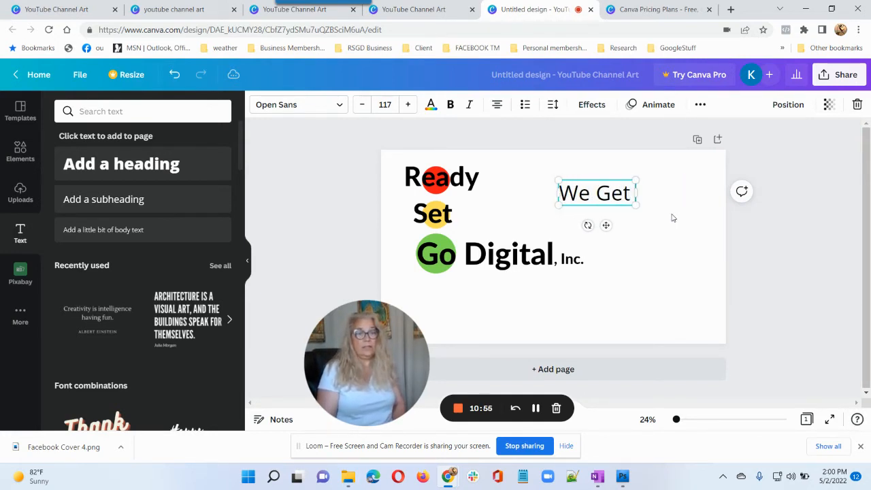
{"action": "type", "text": " L"}
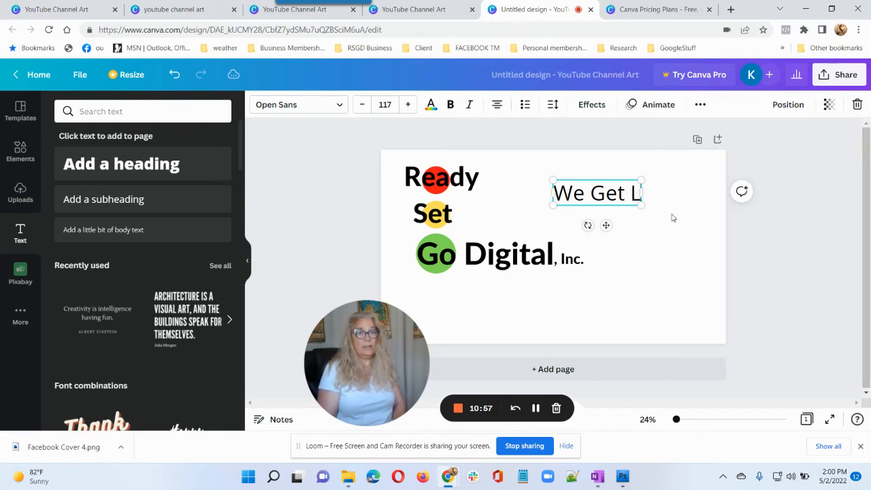
{"action": "type", "text": "eads Using"}
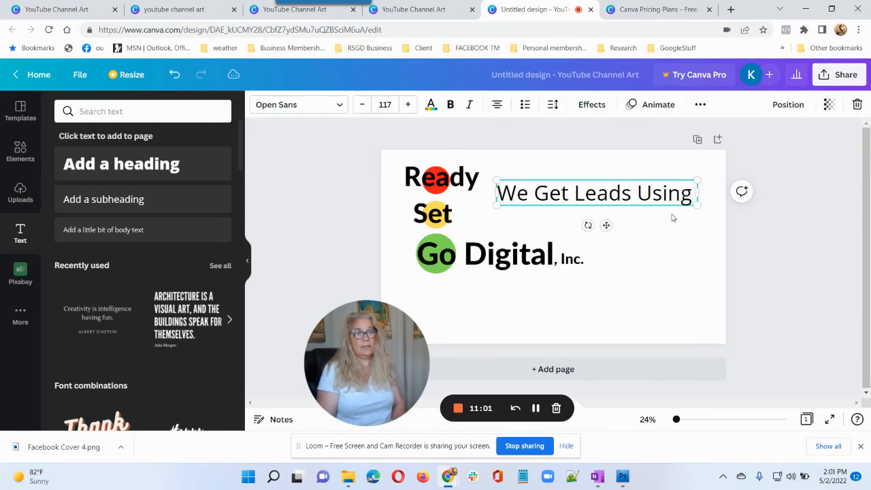
{"action": "type", "text": " Our"}
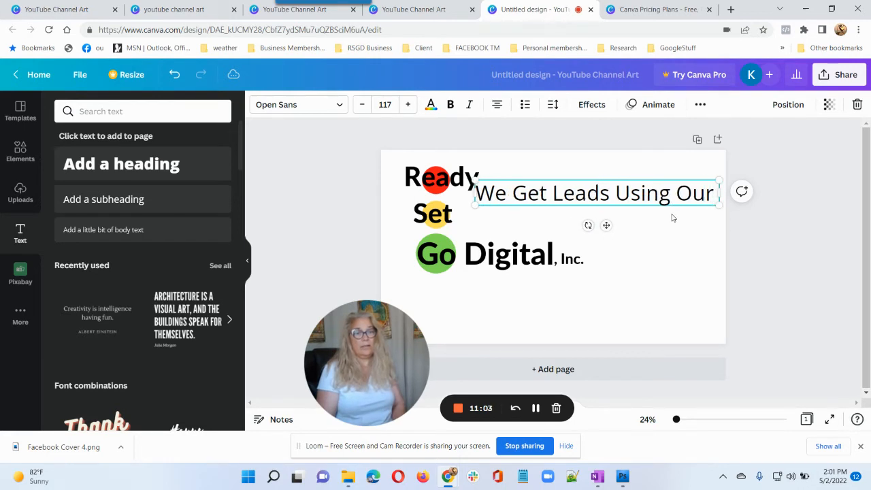
{"action": "type", "text": " Ani"}
{"action": "key", "text": "BackSpace"}
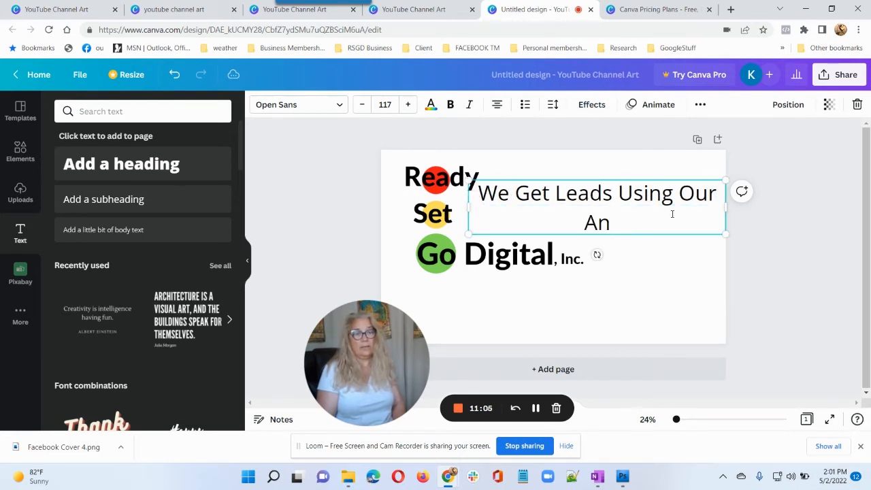
{"action": "key", "text": "BackSpace"}
{"action": "type", "text": "utomati"}
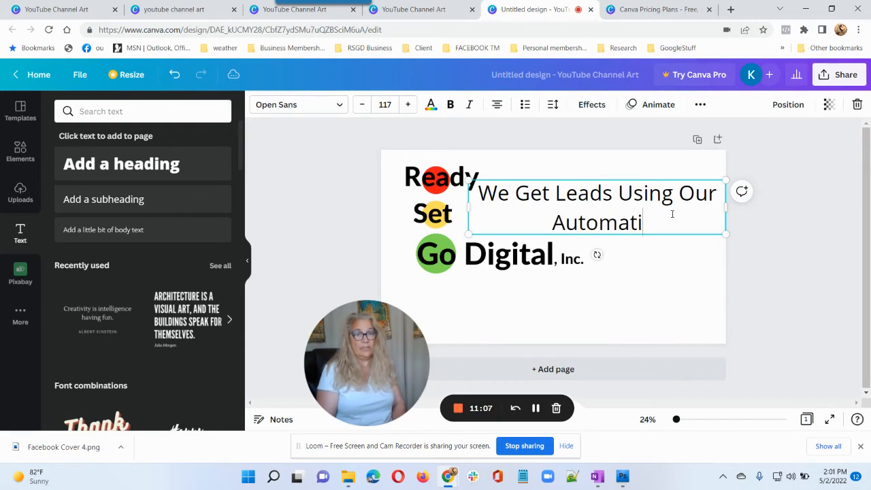
{"action": "type", "text": "on P"}
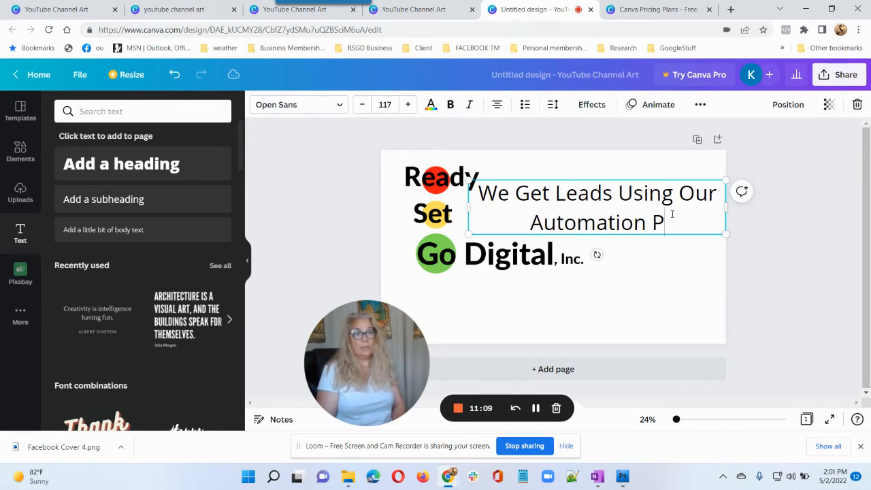
{"action": "type", "text": "latform"}
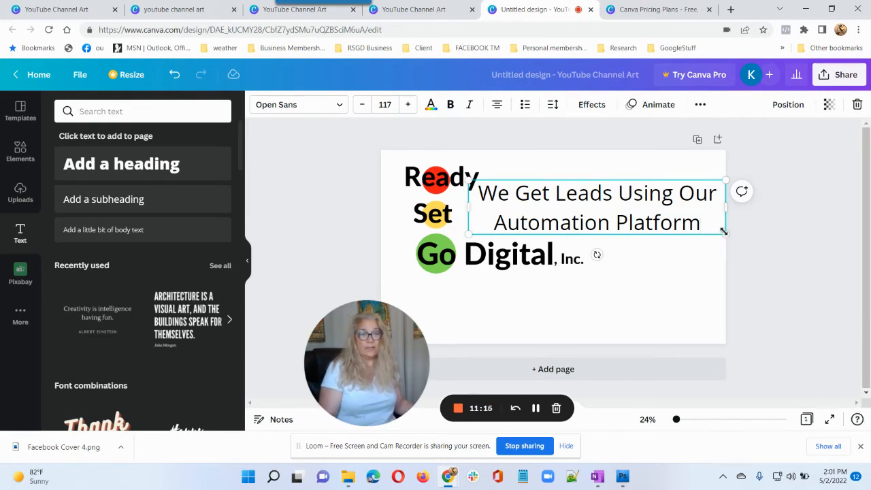
{"action": "left_click_drag", "start_coordinate": [726, 232], "coordinate": [691, 226]}
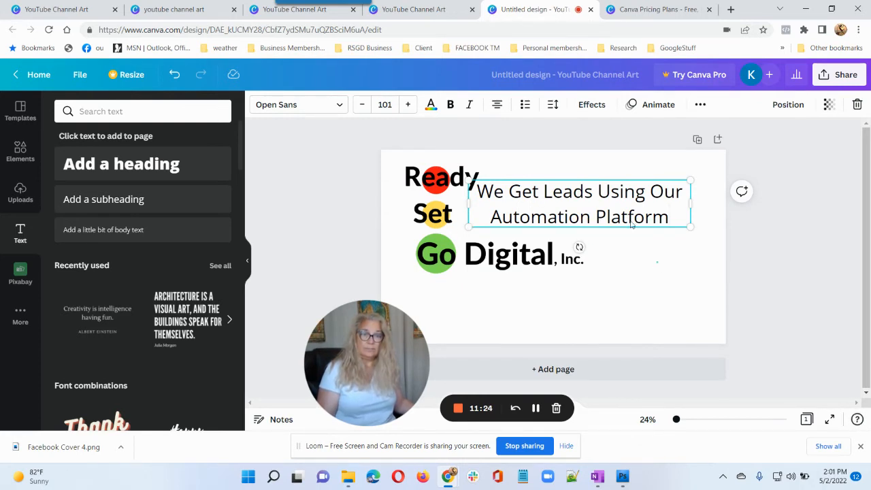
{"action": "left_click_drag", "start_coordinate": [617, 213], "coordinate": [626, 211]}
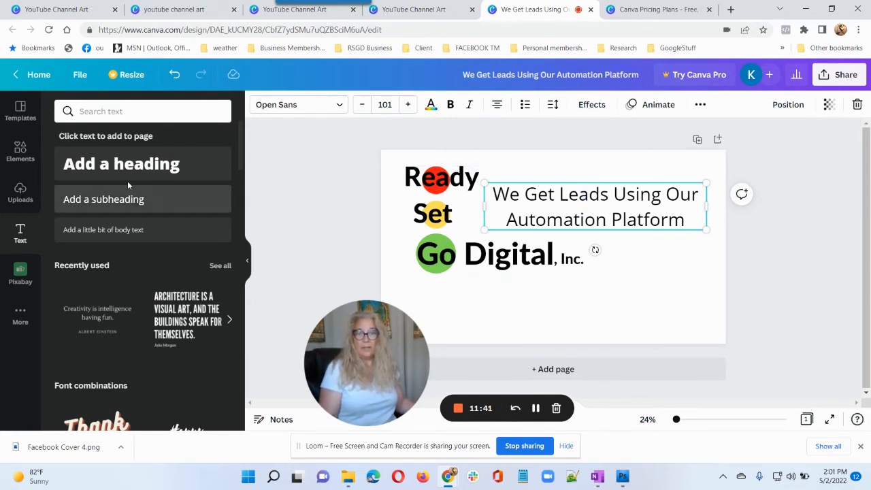
{"action": "left_click_drag", "start_coordinate": [114, 201], "coordinate": [577, 288]}
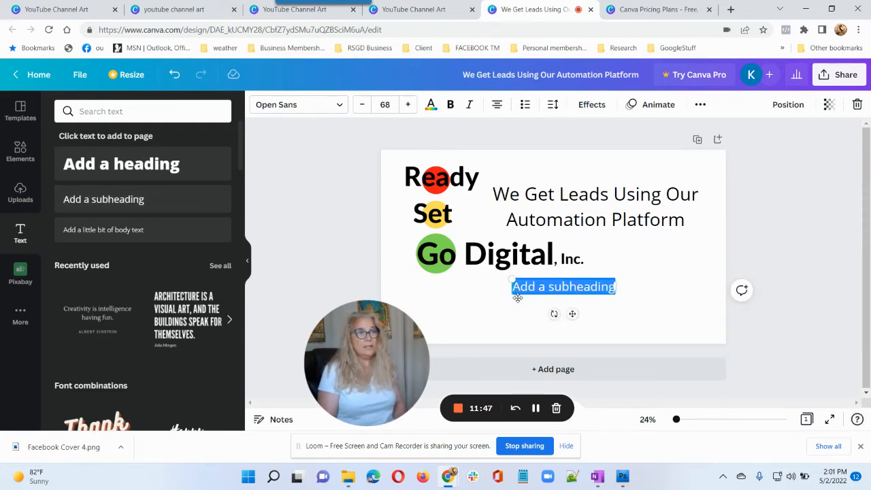
Type the conversation tagline into the new subheading, ending it with 'for you.'.
{"action": "type", "text": "Les"}
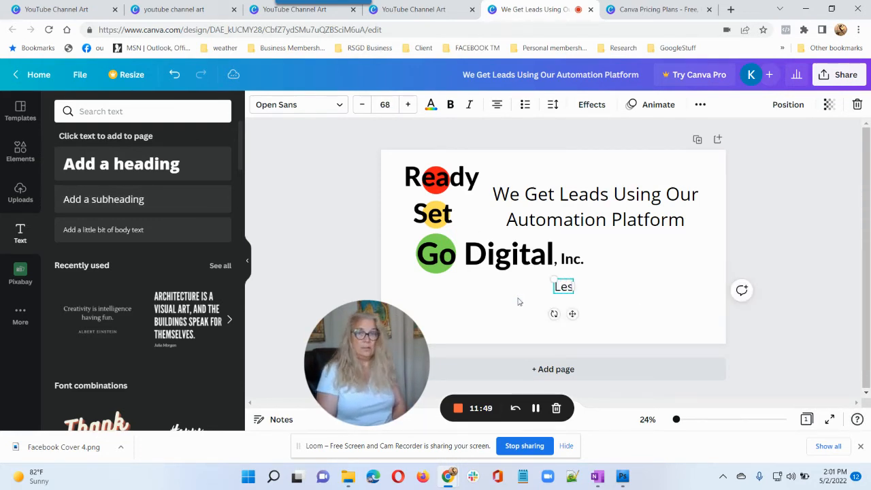
{"action": "type", "text": "'s have"}
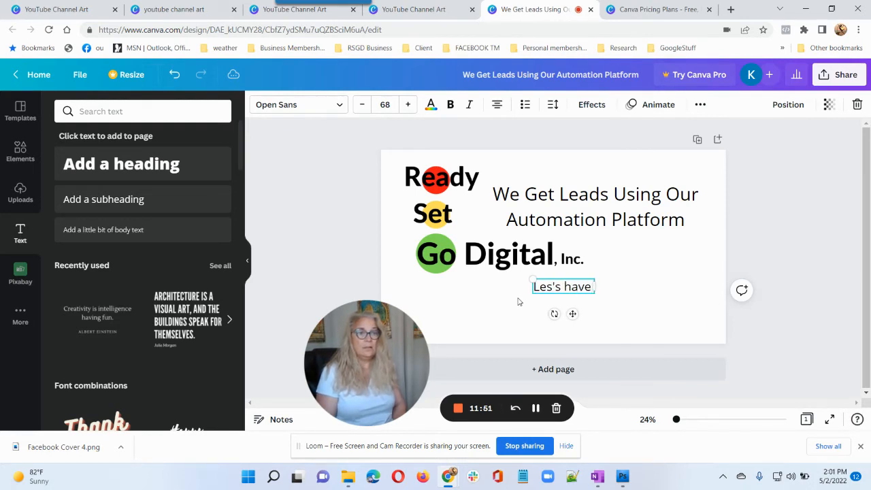
{"action": "type", "text": " a conver"}
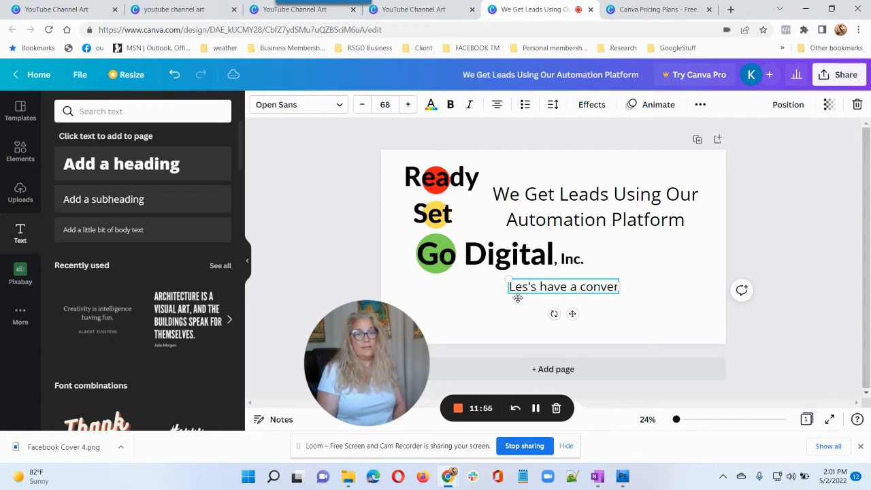
{"action": "type", "text": "sation to see whe"}
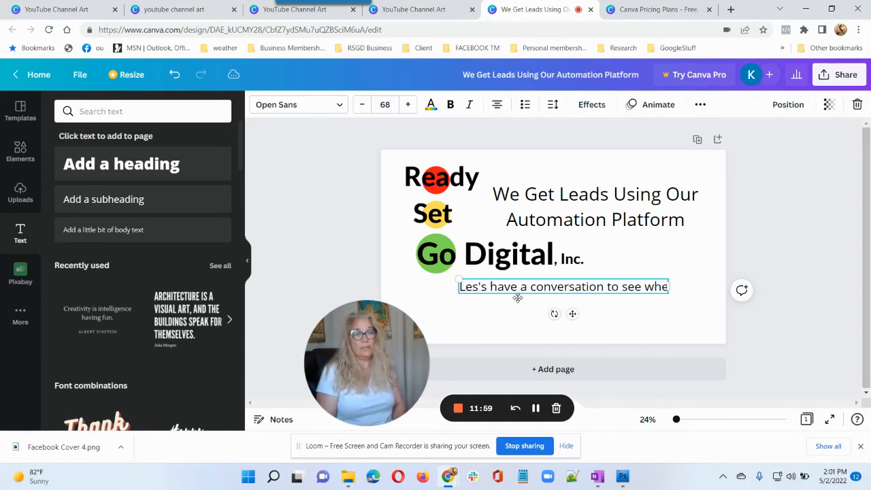
{"action": "key", "text": "BackSpace"}
{"action": "type", "text": "at"}
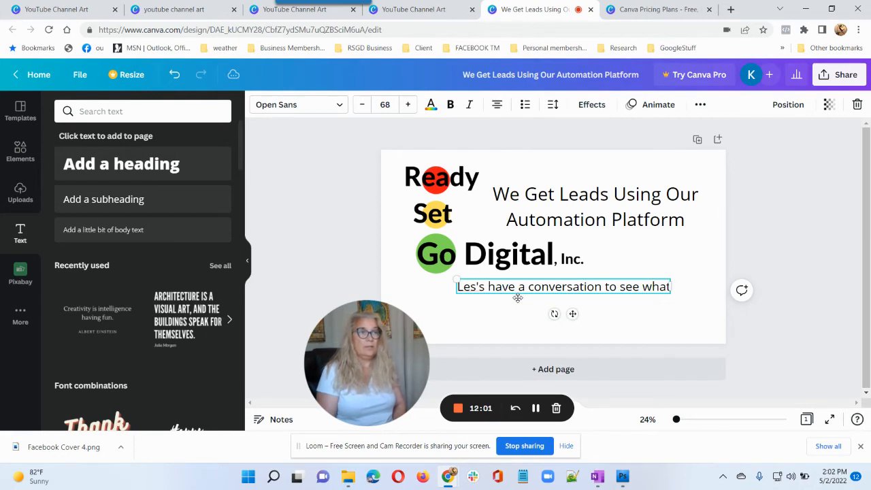
{"action": "type", "text": " we can do fo"}
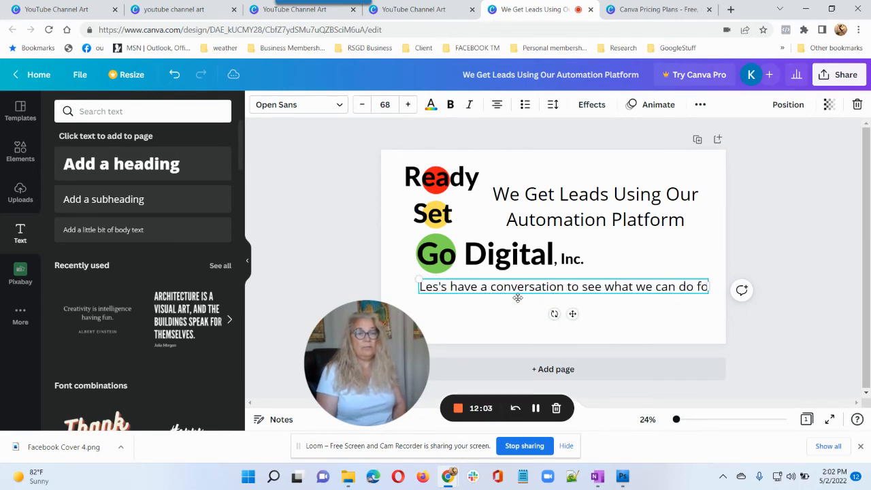
{"action": "type", "text": "r your"}
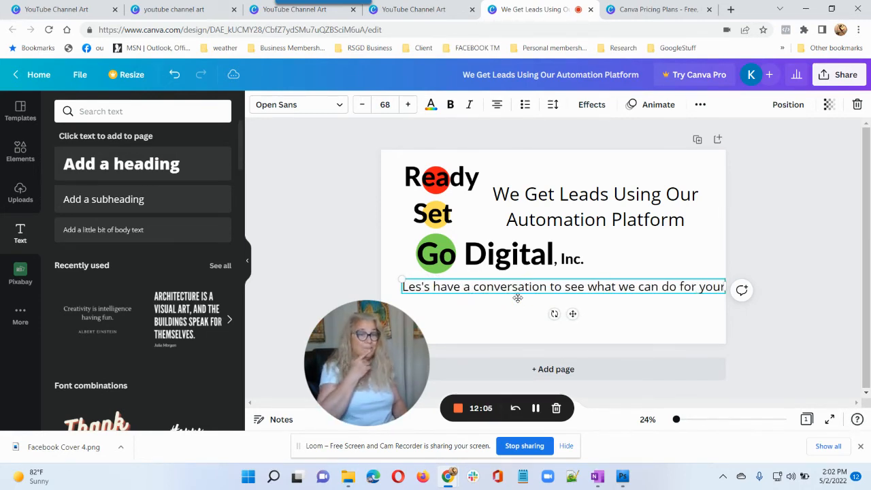
{"action": "key", "text": "BackSpace"}
{"action": "type", "text": "."}
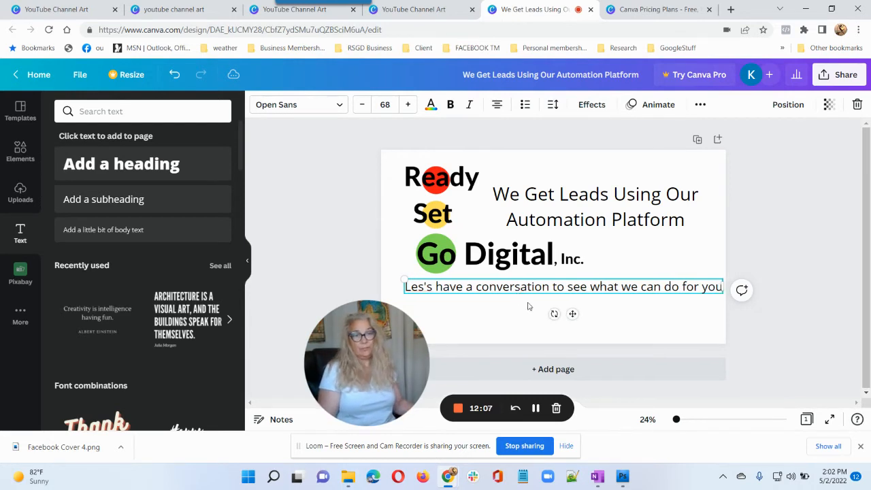
{"action": "left_click", "coordinate": [528, 315]}
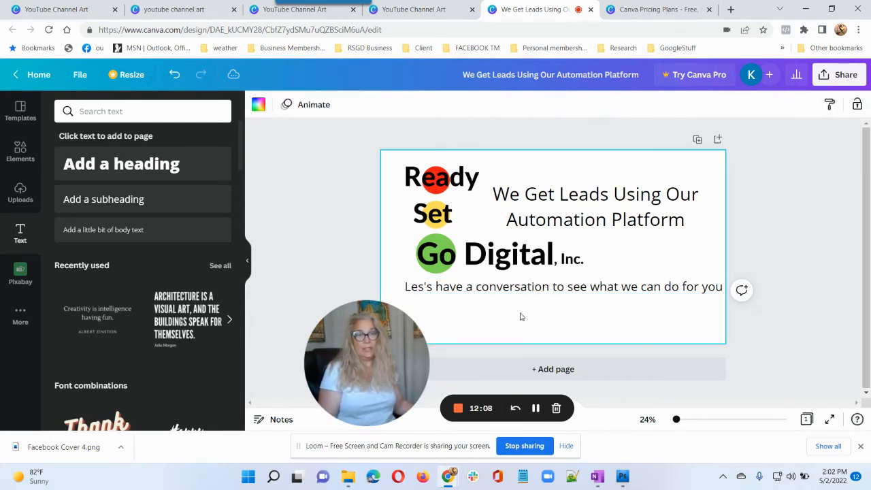
Correct 'Les's' to 'Let's' and centre the tagline beneath the logo.
{"action": "left_click", "coordinate": [424, 289]}
{"action": "double_click", "coordinate": [424, 289]}
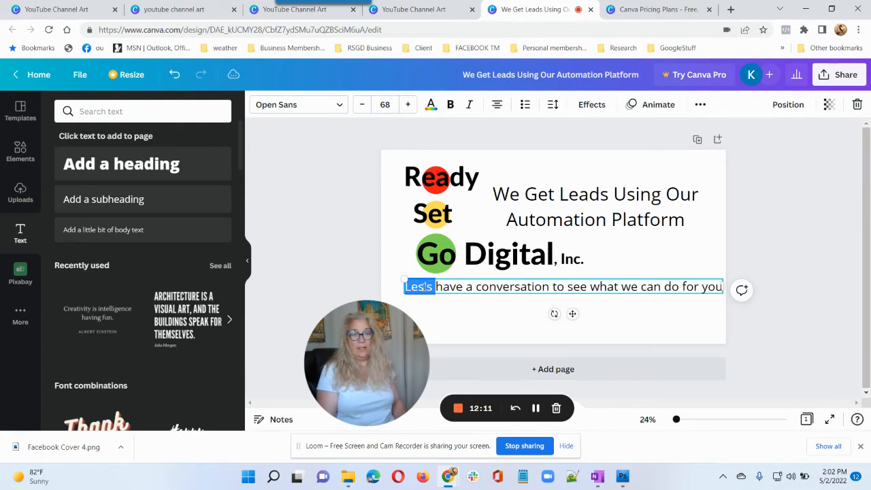
{"action": "left_click", "coordinate": [424, 287]}
{"action": "type", "text": "t"}
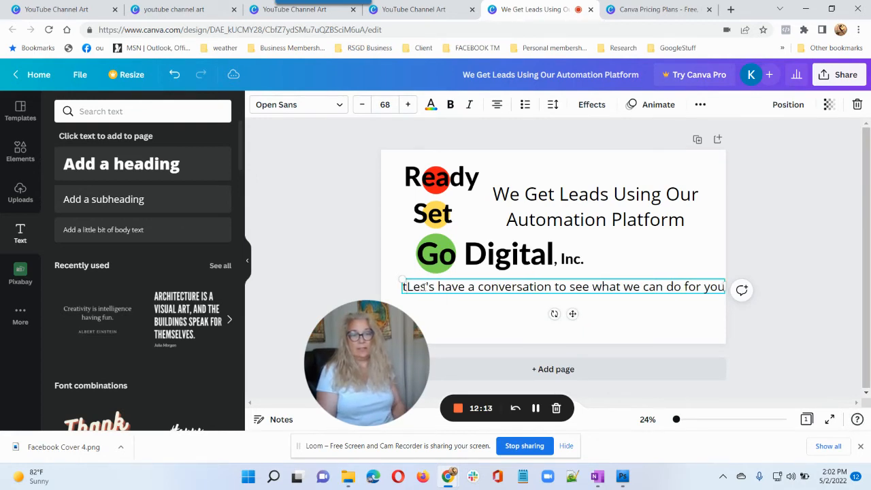
{"action": "key", "text": "BackSpace"}
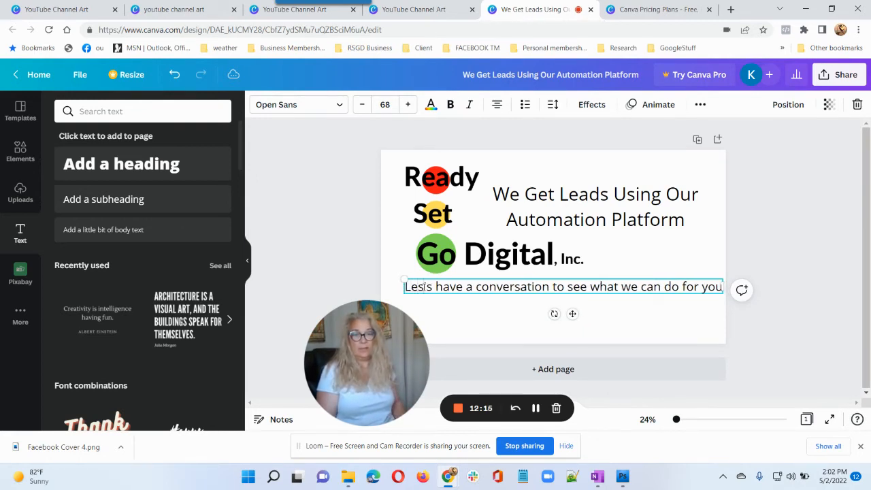
{"action": "key", "text": "BackSpace"}
{"action": "type", "text": "t"}
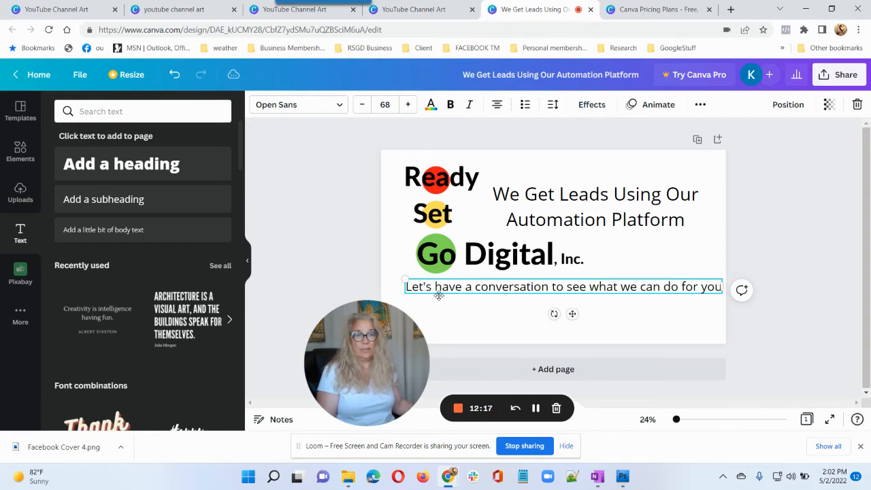
{"action": "left_click", "coordinate": [611, 325]}
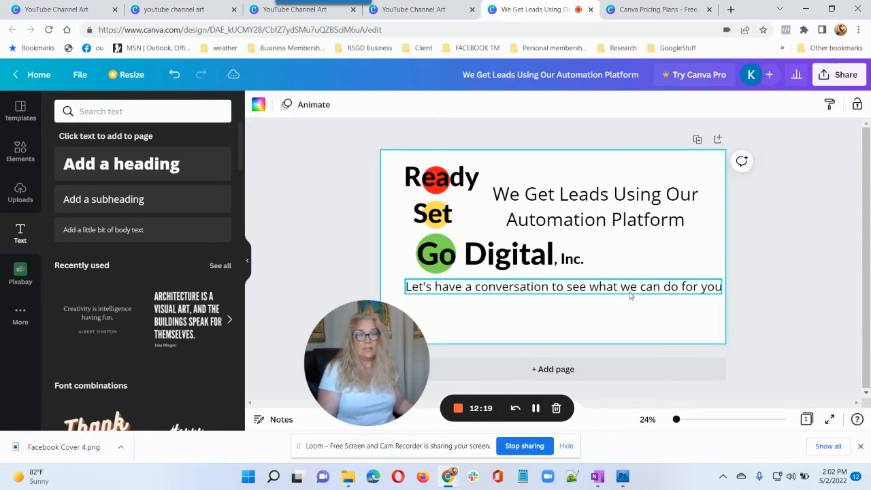
{"action": "mouse_move", "coordinate": [641, 288]}
{"action": "left_mouse_down"}
{"action": "mouse_move", "coordinate": [623, 290]}
{"action": "mouse_move", "coordinate": [631, 293]}
{"action": "left_mouse_up"}
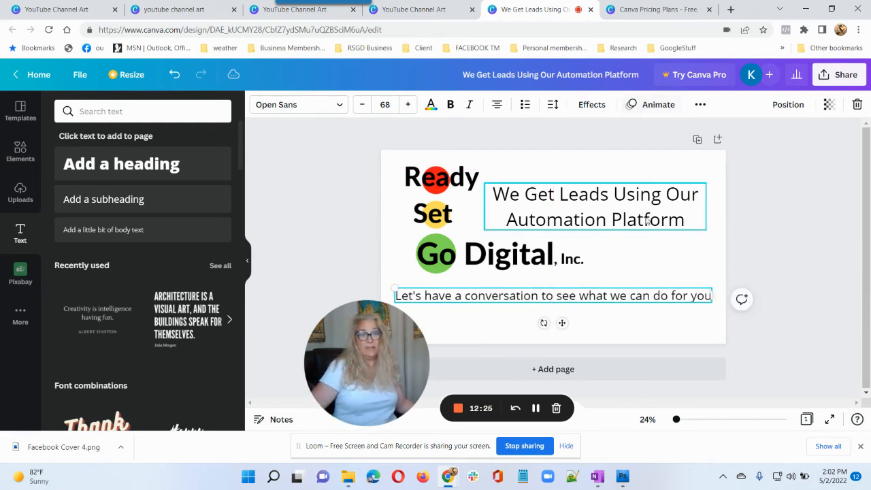
Browse the text animations and apply Shift to the lower tagline.
{"action": "left_click", "coordinate": [647, 107]}
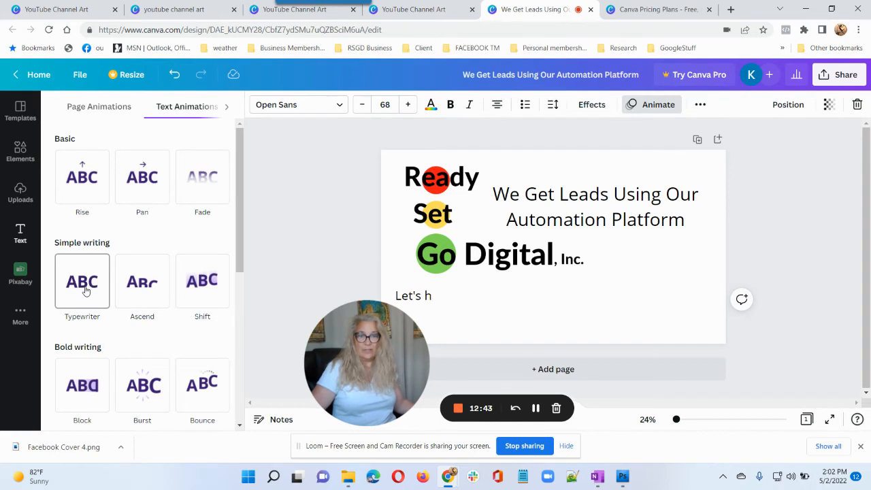
{"action": "scroll", "coordinate": [134, 354], "scroll_direction": "down", "scroll_amount": 4}
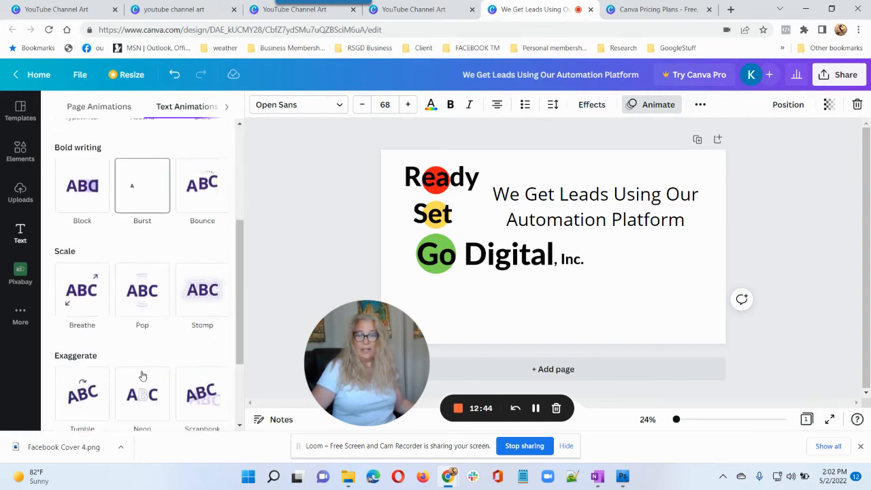
{"action": "scroll", "coordinate": [170, 319], "scroll_direction": "down", "scroll_amount": 1}
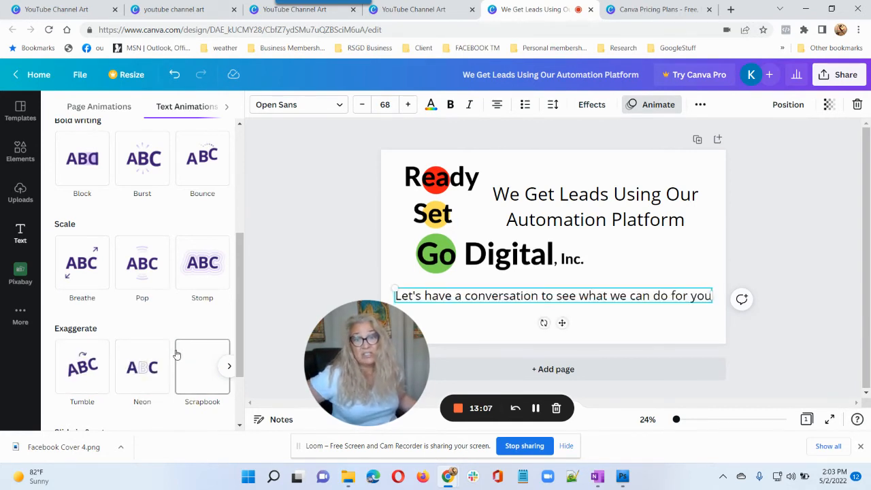
{"action": "scroll", "coordinate": [142, 340], "scroll_direction": "down", "scroll_amount": 1}
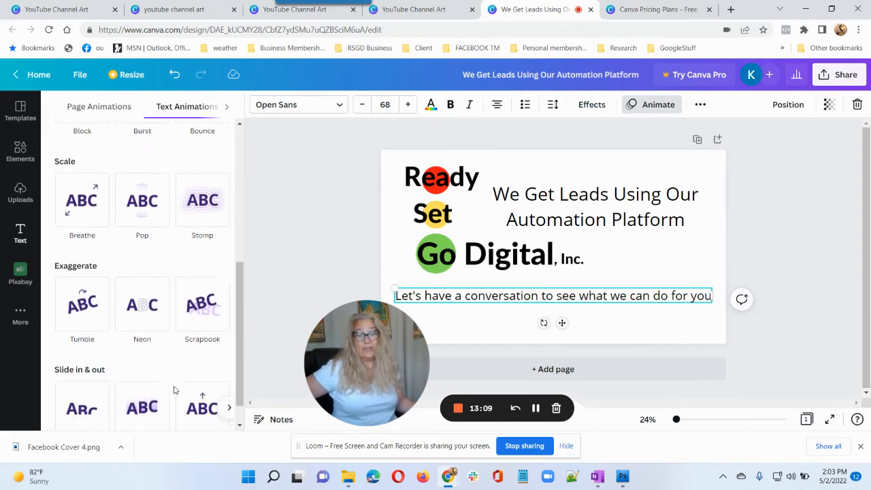
{"action": "scroll", "coordinate": [173, 390], "scroll_direction": "down", "scroll_amount": 1}
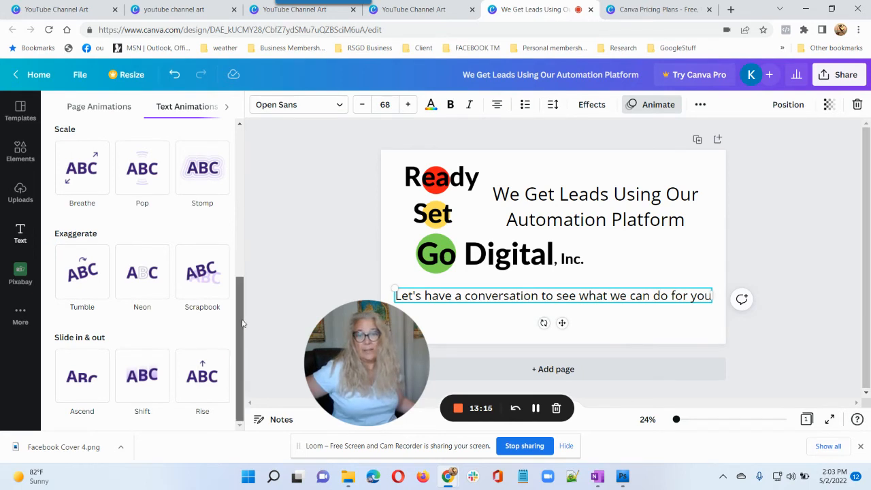
{"action": "left_click_drag", "start_coordinate": [240, 326], "coordinate": [238, 151]}
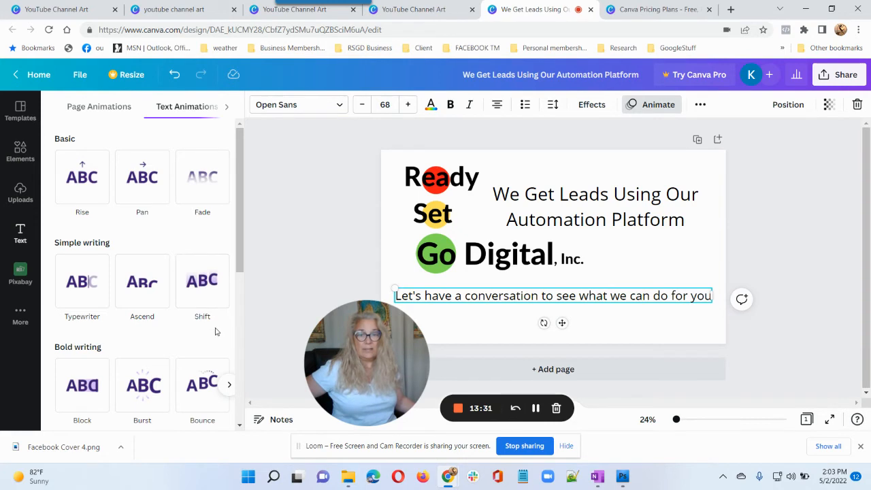
{"action": "left_click", "coordinate": [202, 279]}
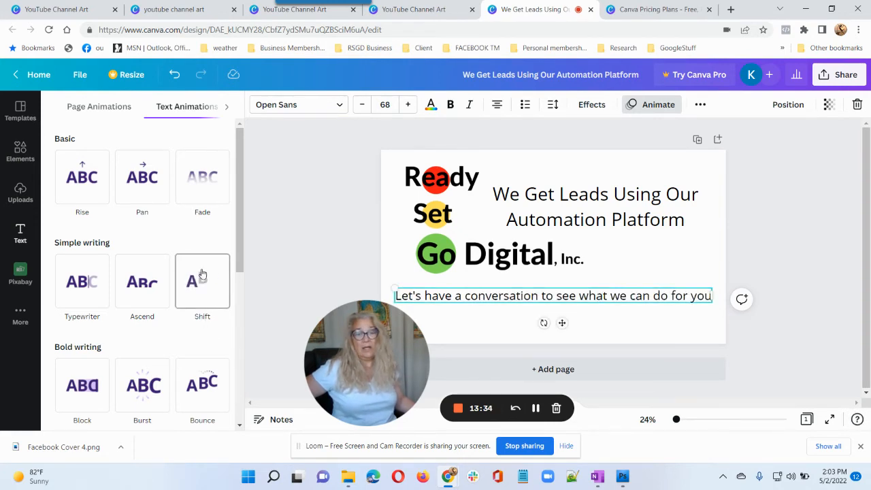
{"action": "left_click", "coordinate": [203, 277]}
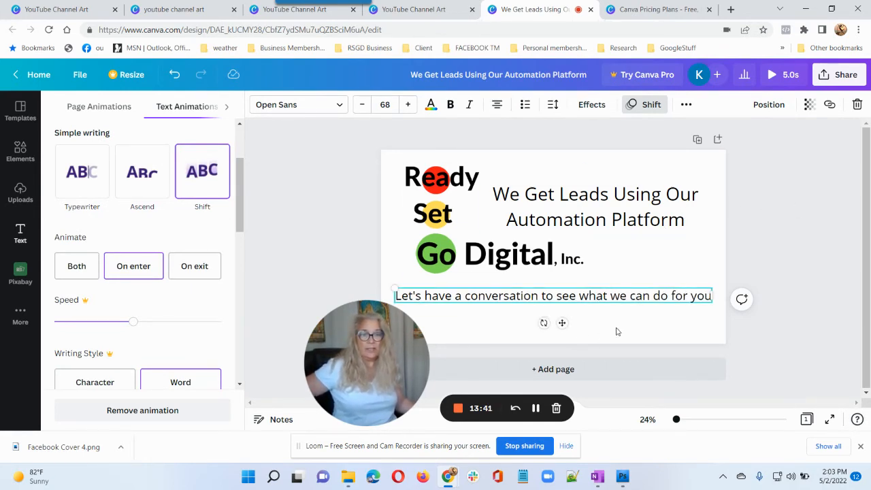
Look over the Share download options, close them, and undo the Shift animation.
{"action": "left_click", "coordinate": [834, 76]}
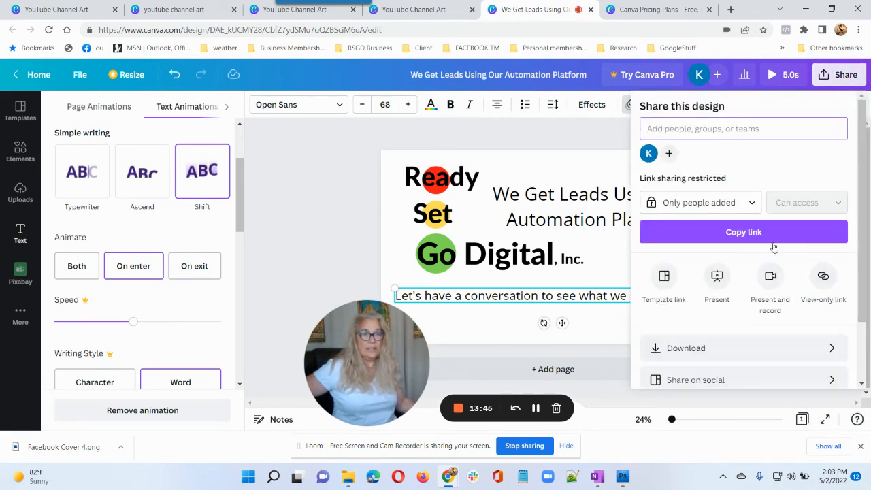
{"action": "left_click", "coordinate": [702, 354]}
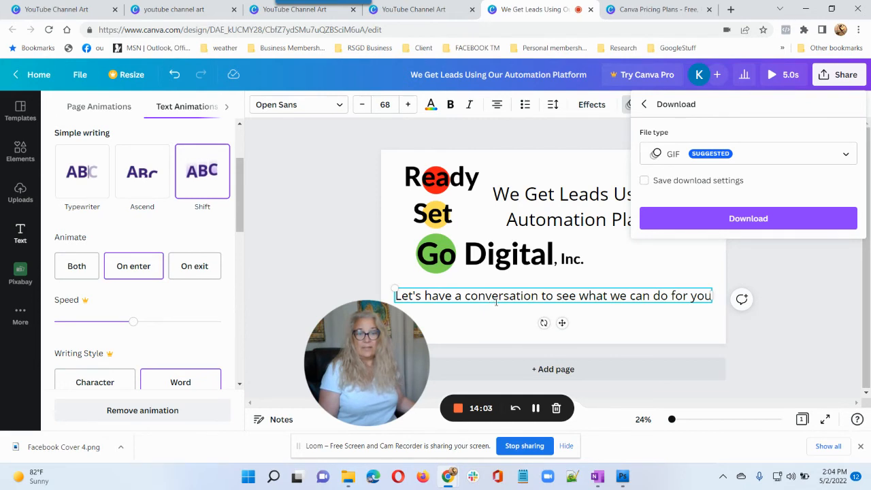
{"action": "left_click", "coordinate": [496, 302]}
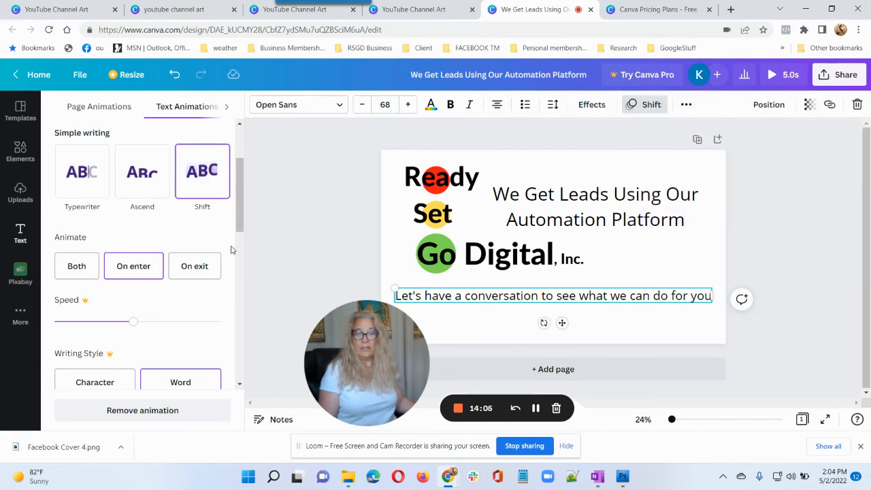
{"action": "scroll", "coordinate": [231, 250], "scroll_direction": "up", "scroll_amount": 3}
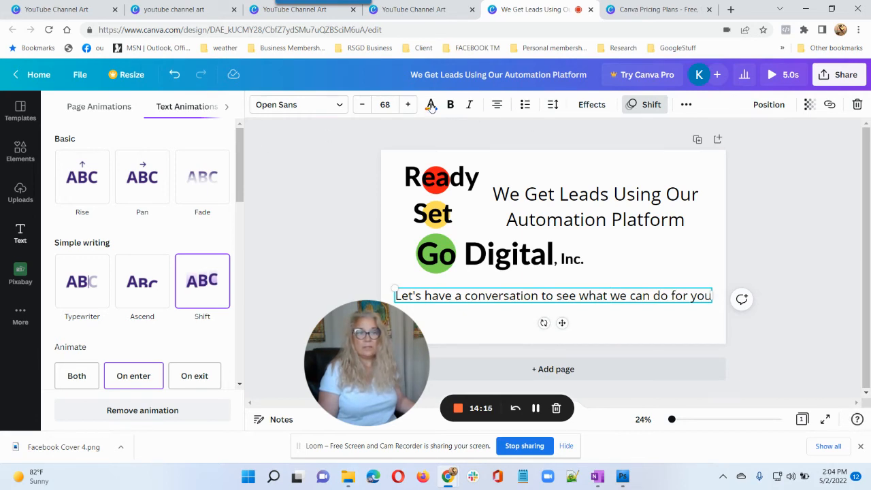
{"action": "left_click", "coordinate": [172, 76]}
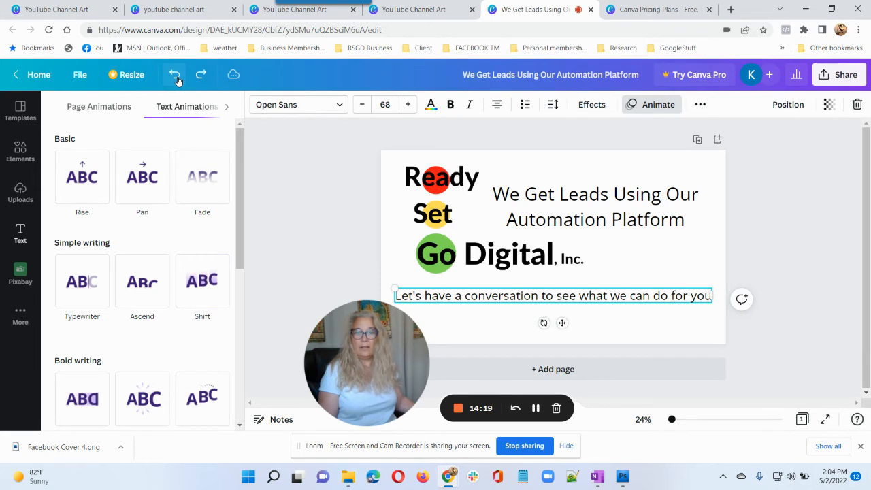
Close the animation panel and check the PNG download settings at 2560 × 1440.
{"action": "left_click", "coordinate": [760, 267]}
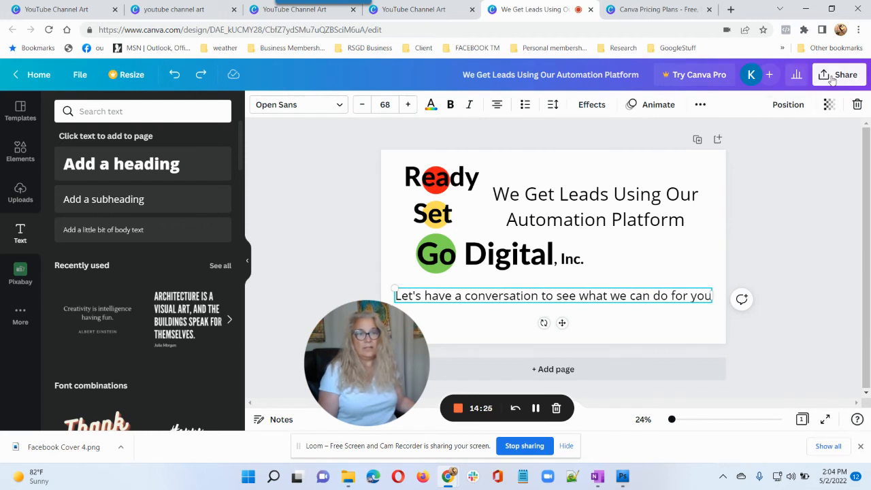
{"action": "left_click", "coordinate": [828, 79]}
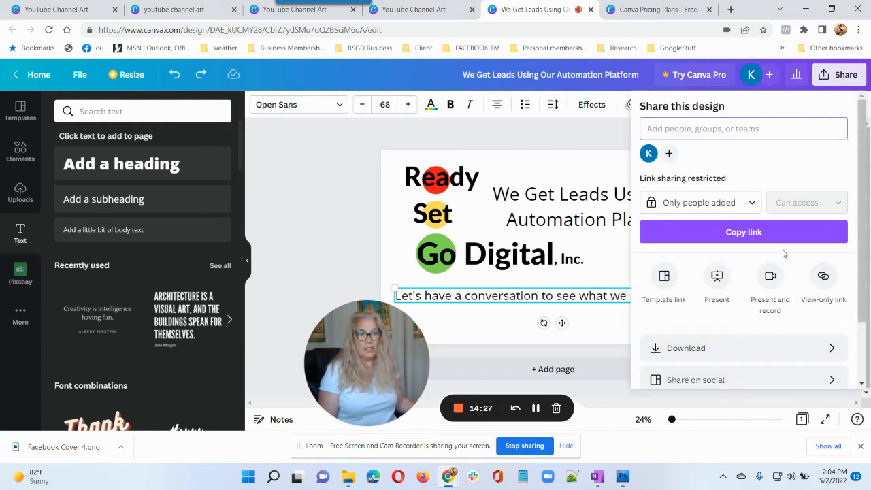
{"action": "left_click", "coordinate": [732, 350]}
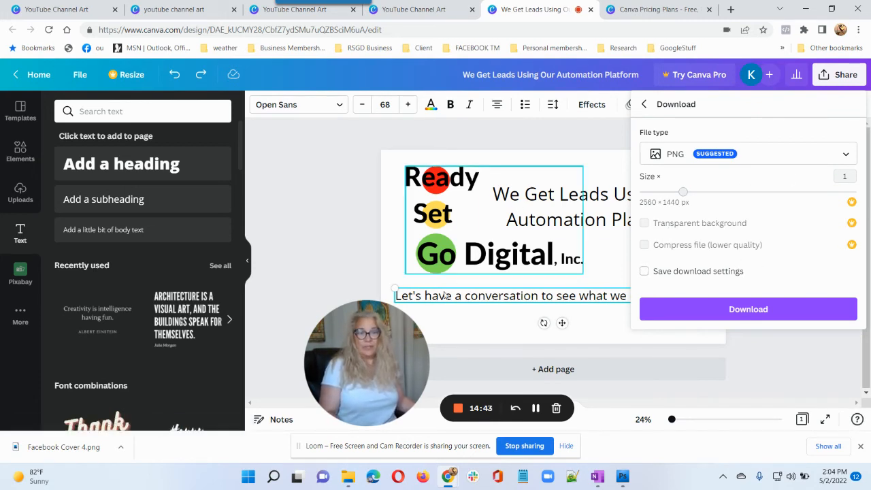
{"action": "left_click", "coordinate": [537, 167]}
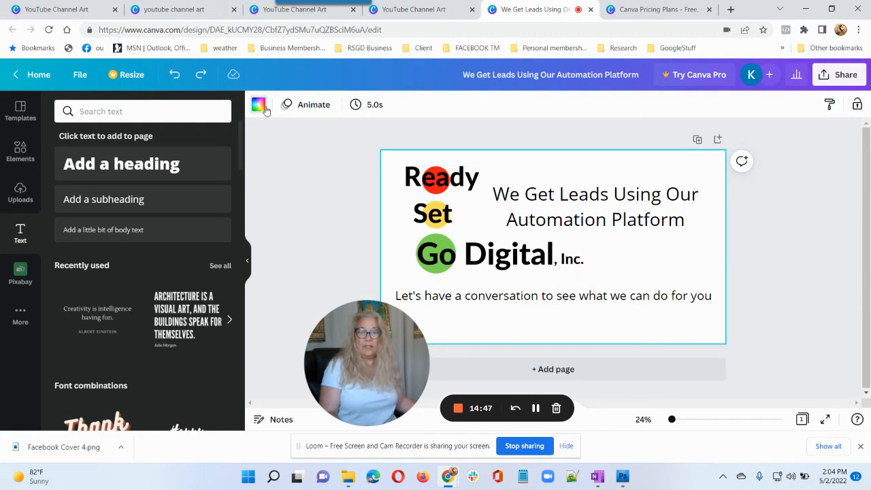
Try grey, purple and cyan page backgrounds, then set the channel art background to white.
{"action": "left_click", "coordinate": [259, 106]}
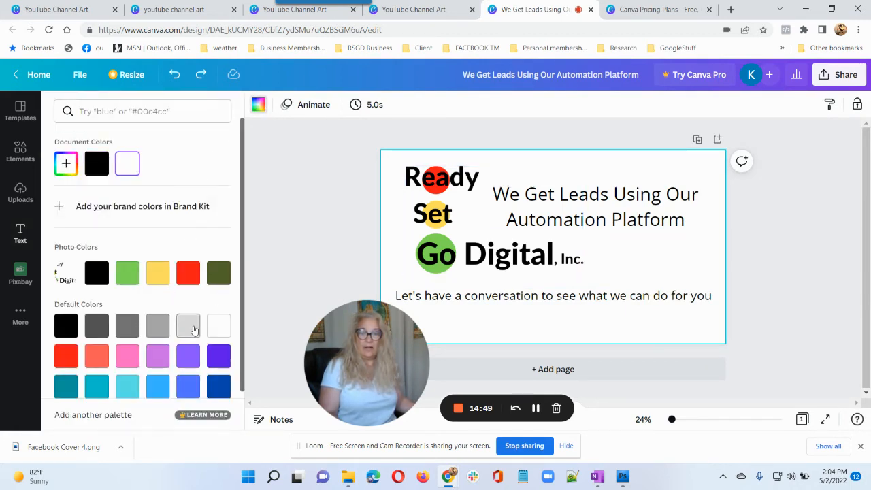
{"action": "left_click", "coordinate": [191, 328]}
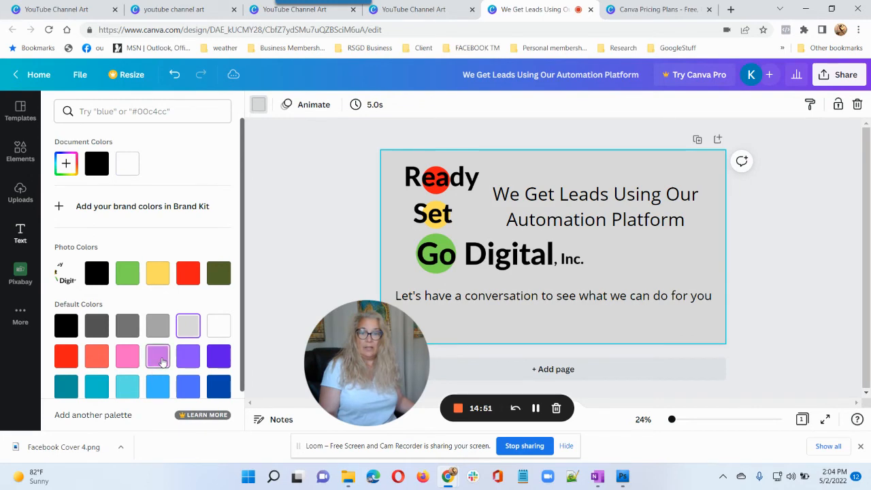
{"action": "left_click", "coordinate": [155, 362]}
{"action": "left_click", "coordinate": [136, 385]}
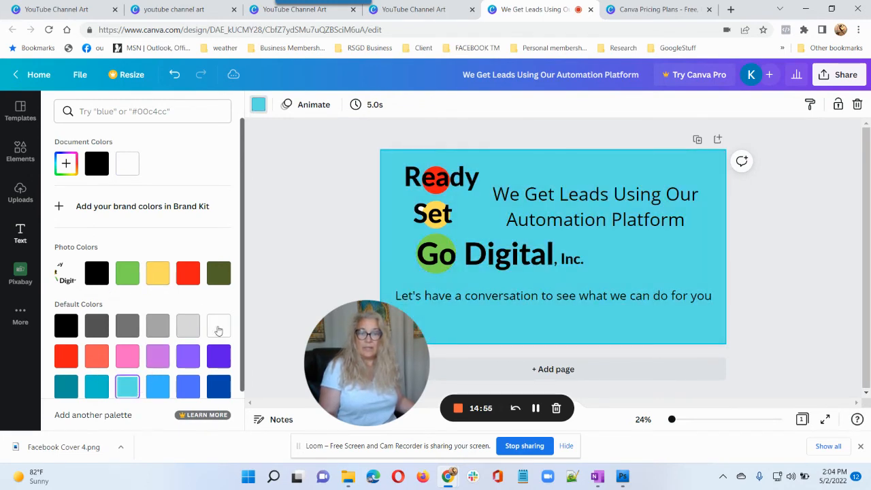
{"action": "left_click", "coordinate": [218, 327]}
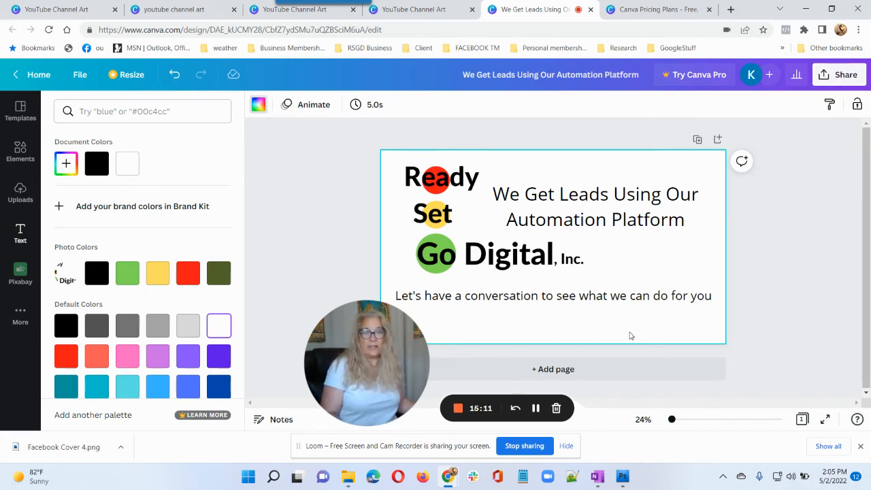
{"action": "left_click", "coordinate": [839, 74]}
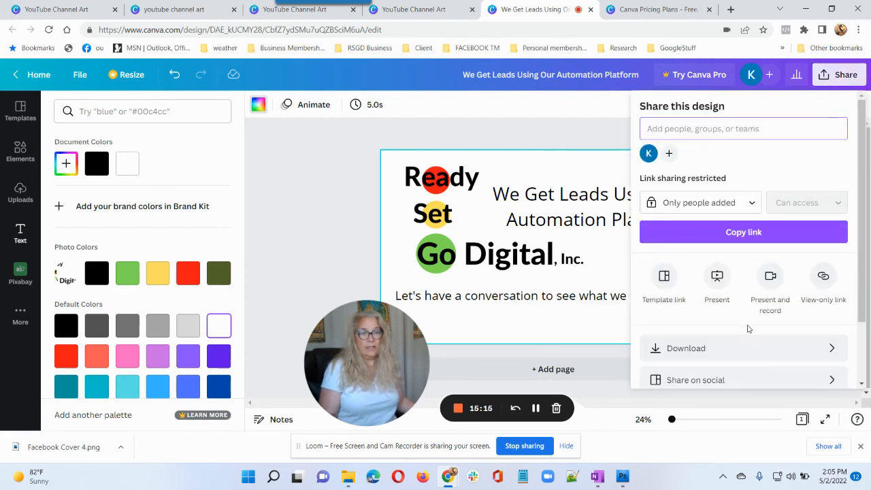
Download the white channel art as a PNG and move the save dialog aside.
{"action": "left_click", "coordinate": [738, 350]}
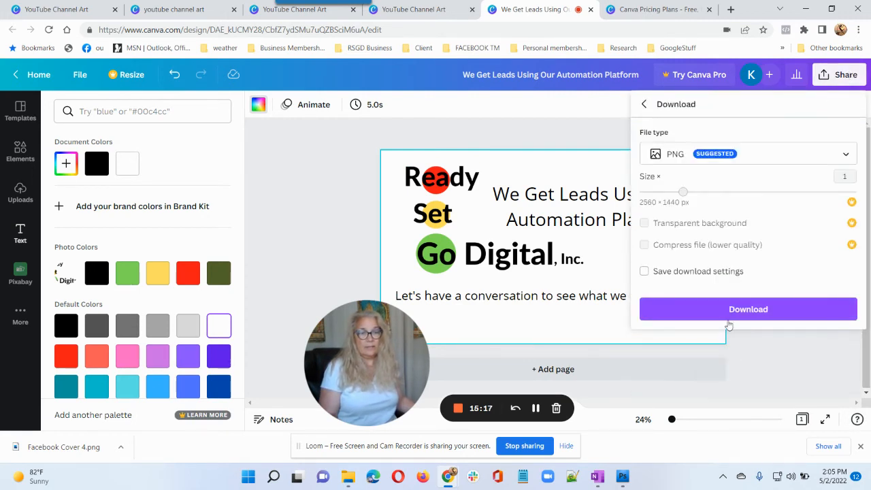
{"action": "left_click", "coordinate": [782, 310]}
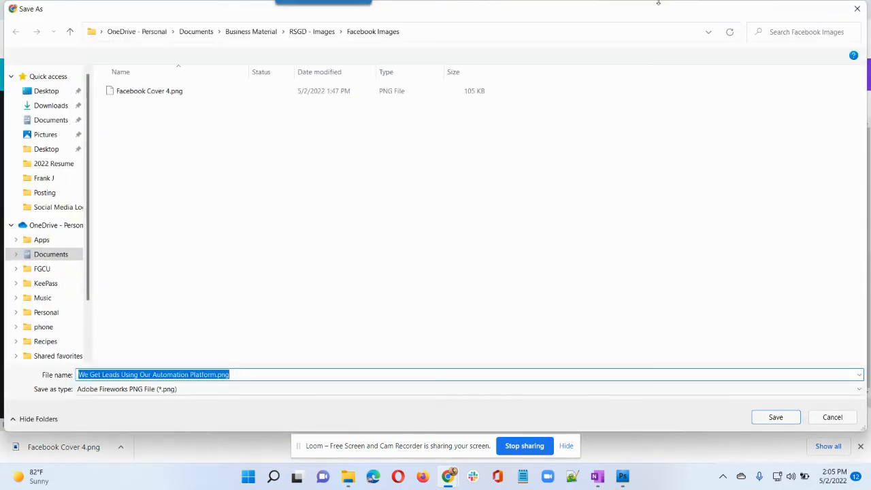
{"action": "left_click_drag", "start_coordinate": [643, 9], "coordinate": [870, 76]}
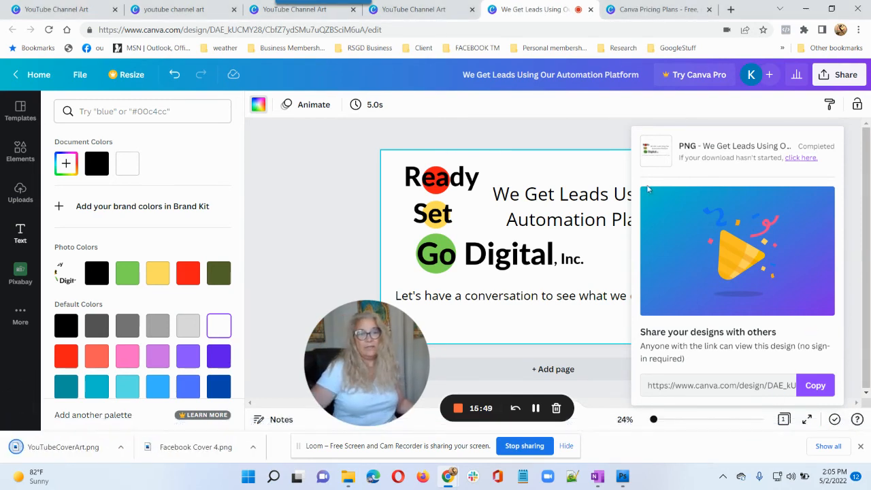
Rename the design to 'YouTubeCoverArt'.
{"action": "left_click", "coordinate": [354, 177]}
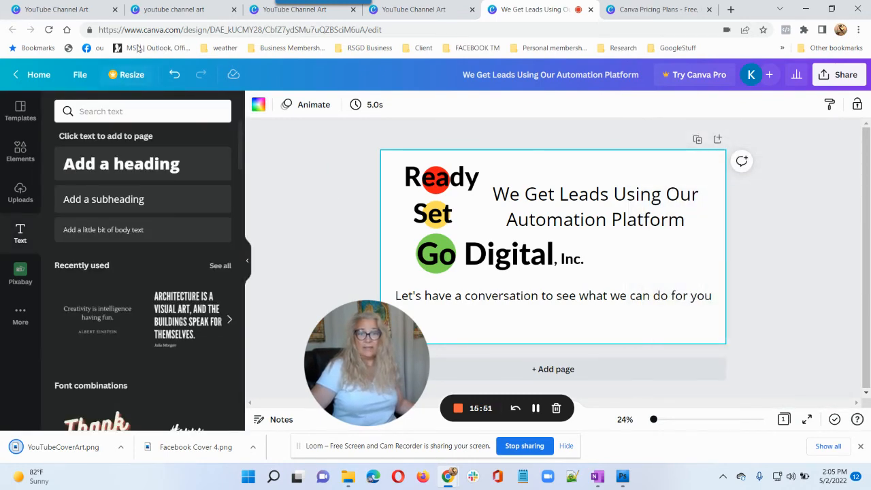
{"action": "left_click", "coordinate": [81, 75]}
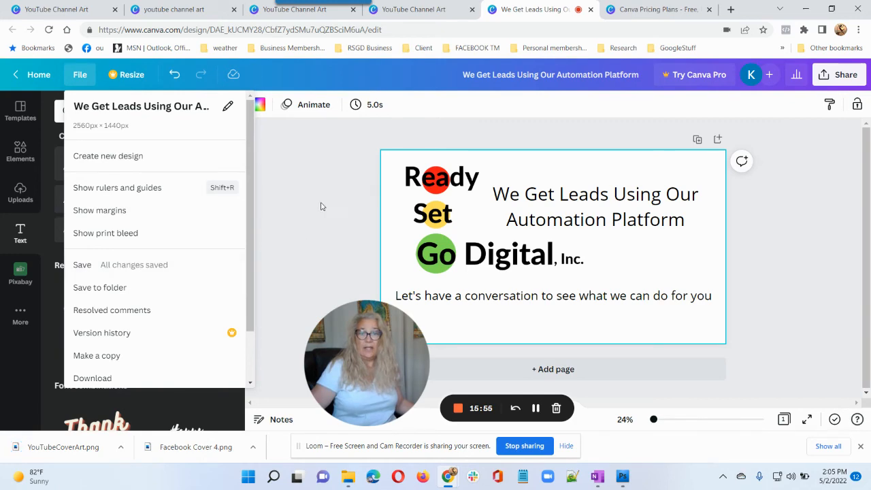
{"action": "left_click", "coordinate": [323, 177]}
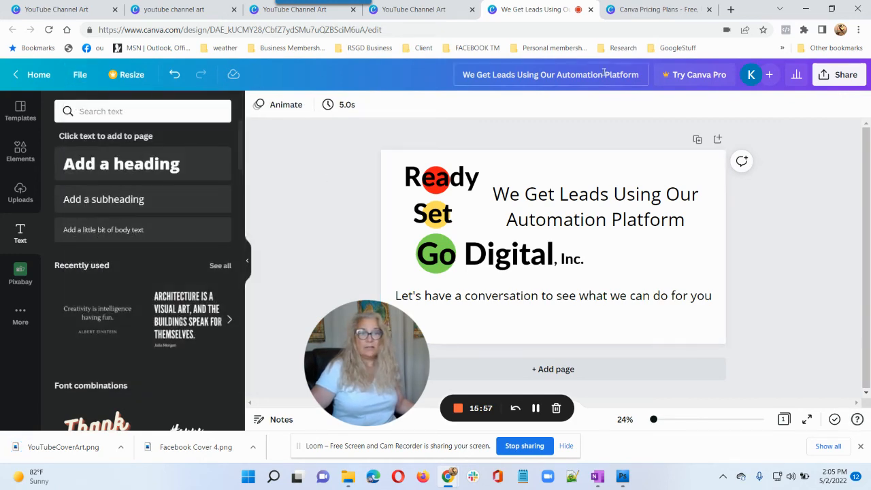
{"action": "left_click", "coordinate": [517, 74]}
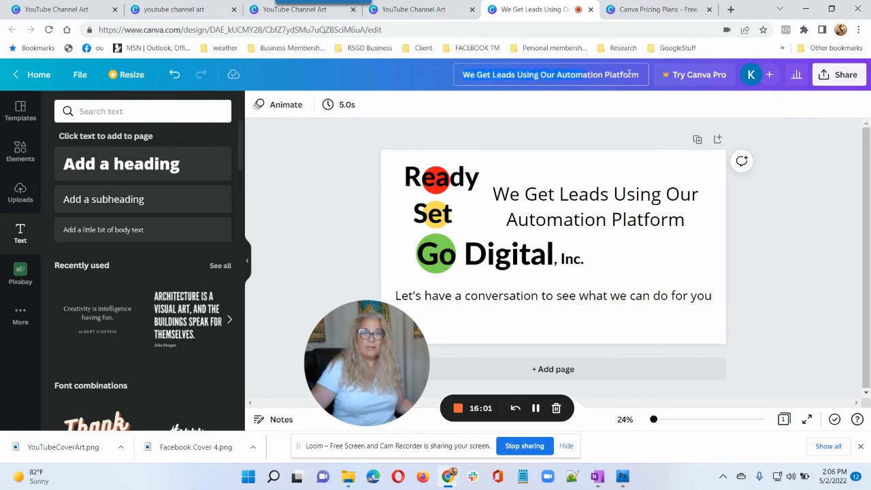
{"action": "key", "text": "ctrl+a"}
{"action": "key", "text": "BackSpace"}
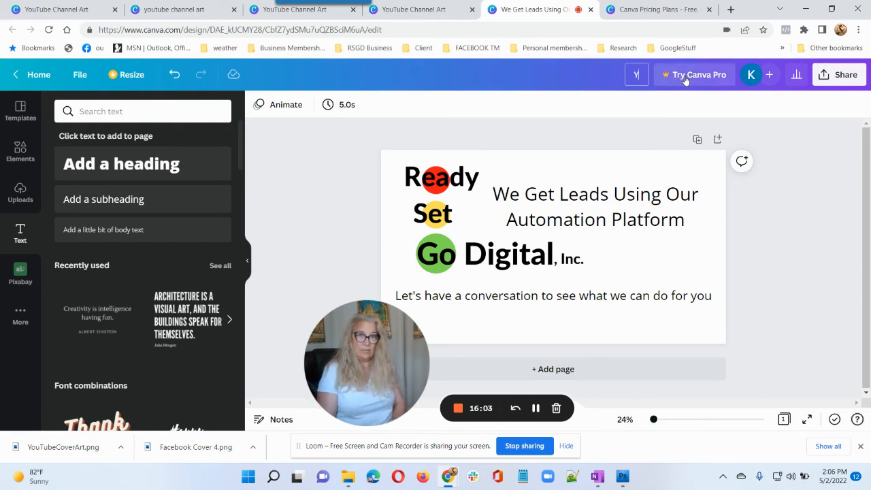
{"action": "type", "text": "YouTub"}
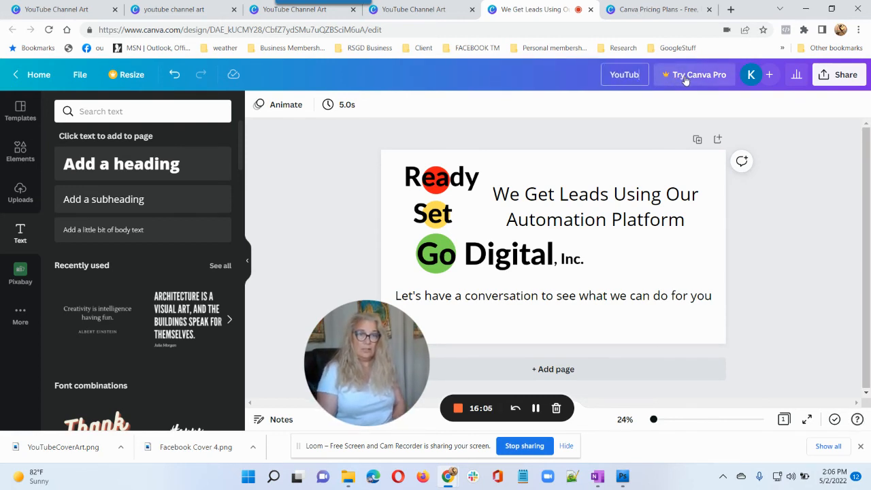
{"action": "type", "text": "eCoverARt"}
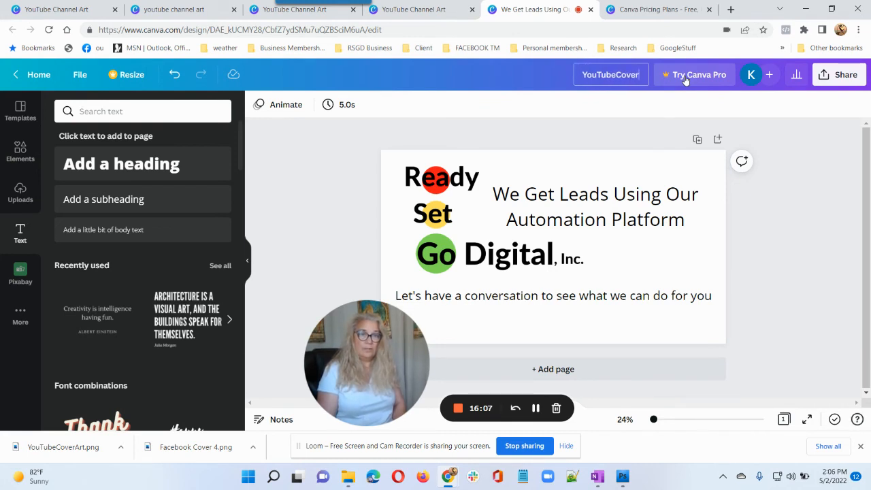
{"action": "key", "text": "BackSpace"}
{"action": "key", "text": "BackSpace"}
{"action": "type", "text": "rt"}
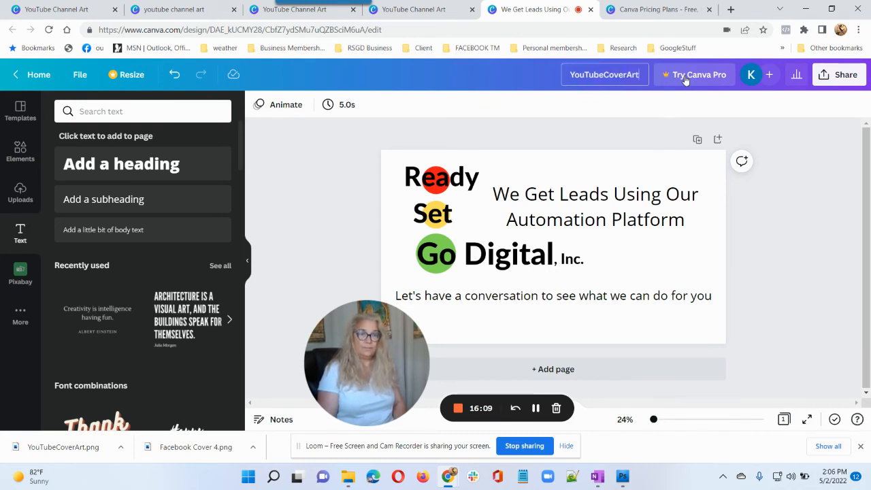
{"action": "left_click", "coordinate": [622, 131]}
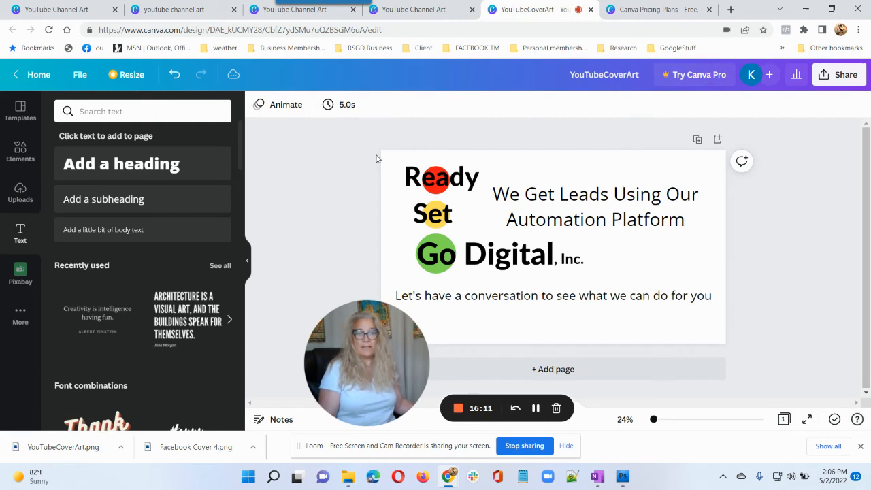
Save the renamed design from the File menu.
{"action": "left_click", "coordinate": [78, 74]}
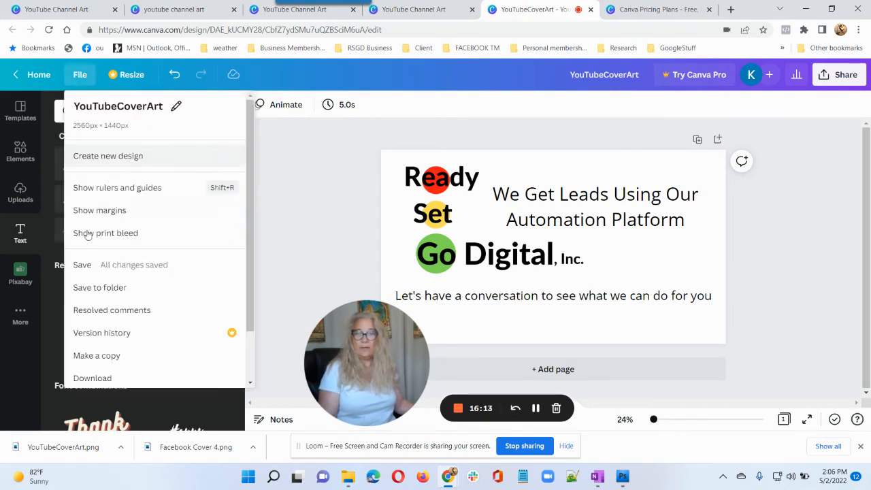
{"action": "left_click", "coordinate": [109, 265]}
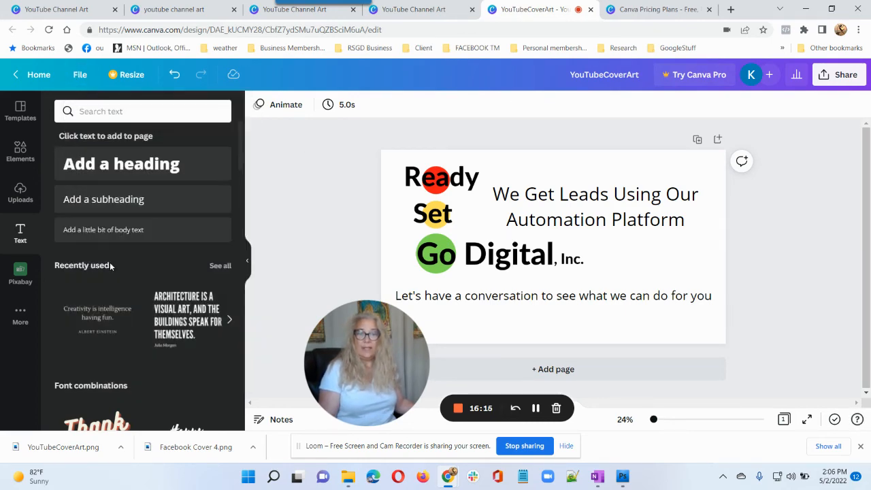
{"action": "left_click_drag", "start_coordinate": [366, 371], "coordinate": [97, 371]}
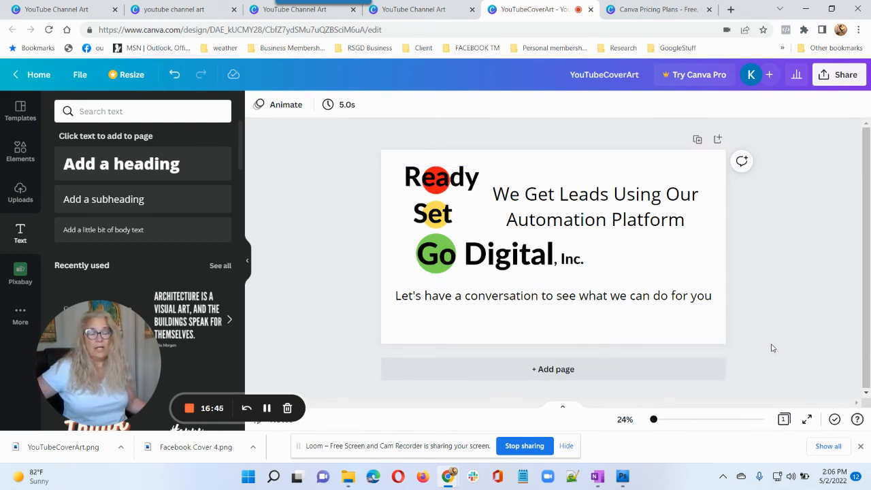
Start a blank Facebook Post from the Social media category on the Home page.
{"action": "left_click", "coordinate": [43, 73]}
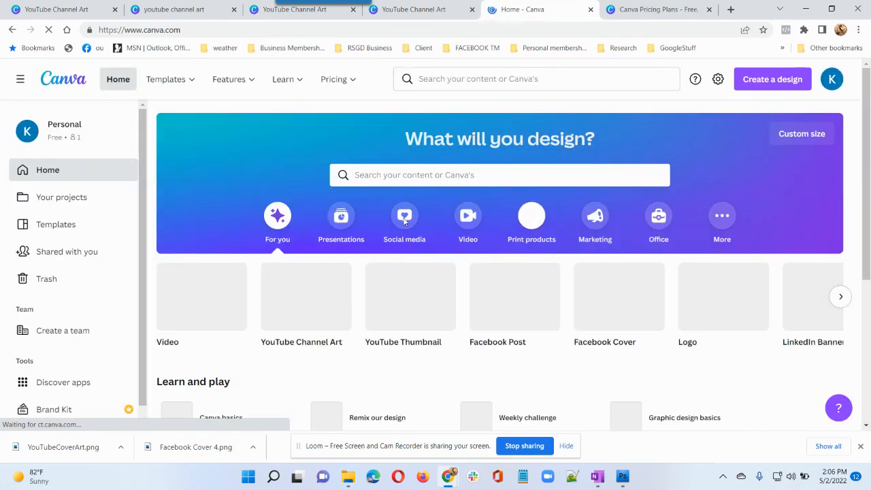
{"action": "left_click", "coordinate": [405, 219]}
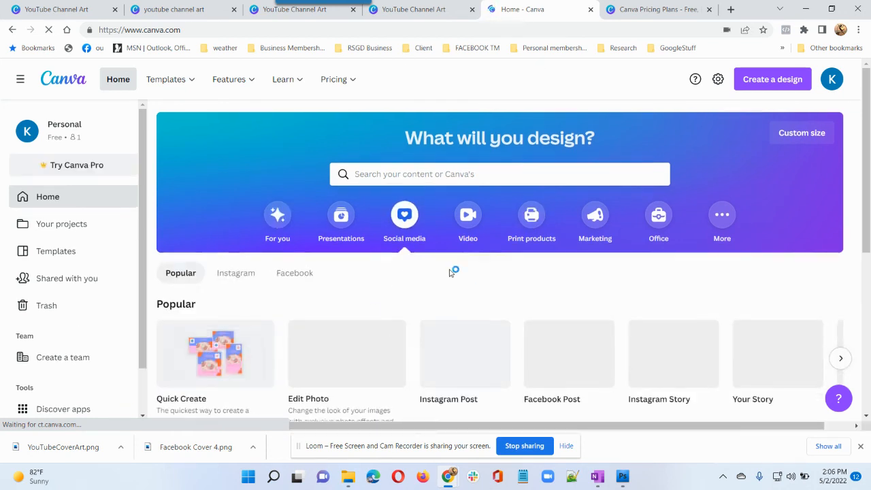
{"action": "scroll", "coordinate": [449, 272], "scroll_direction": "down", "scroll_amount": 2}
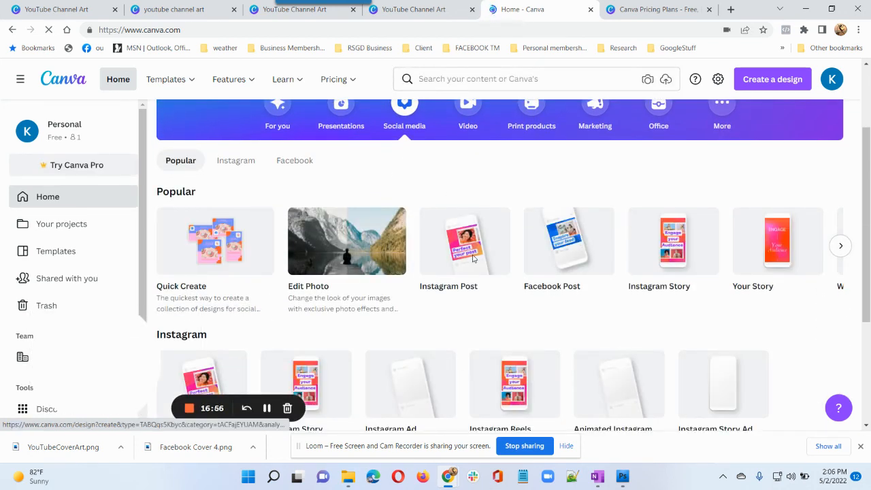
{"action": "left_click", "coordinate": [568, 252]}
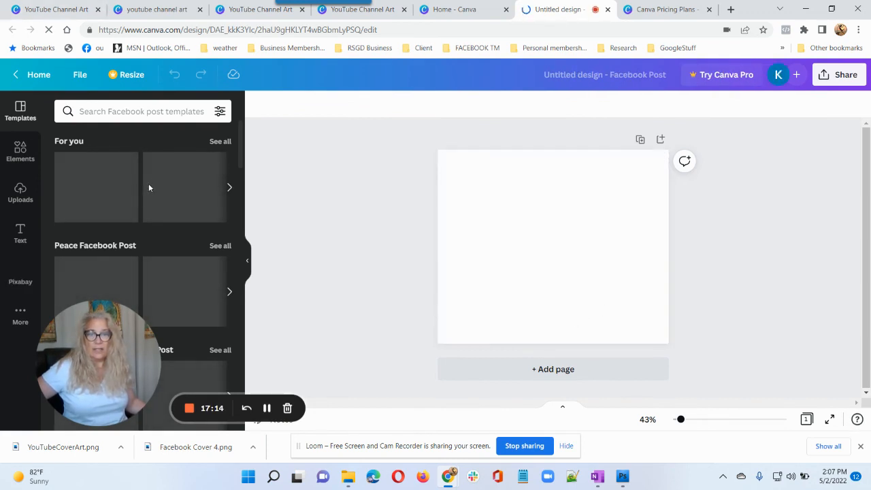
Apply the Let's Make Peace template and nudge its watercolour background image slightly.
{"action": "scroll", "coordinate": [185, 205], "scroll_direction": "down", "scroll_amount": 3}
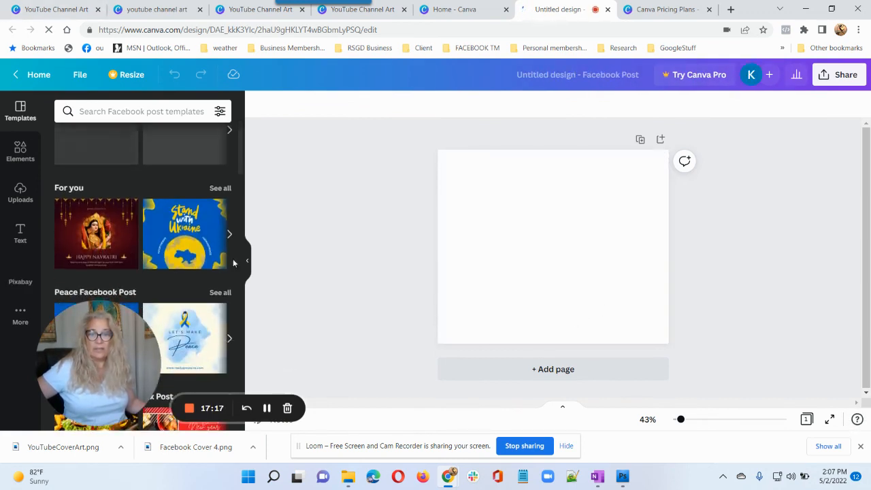
{"action": "scroll", "coordinate": [197, 232], "scroll_direction": "down", "scroll_amount": 1}
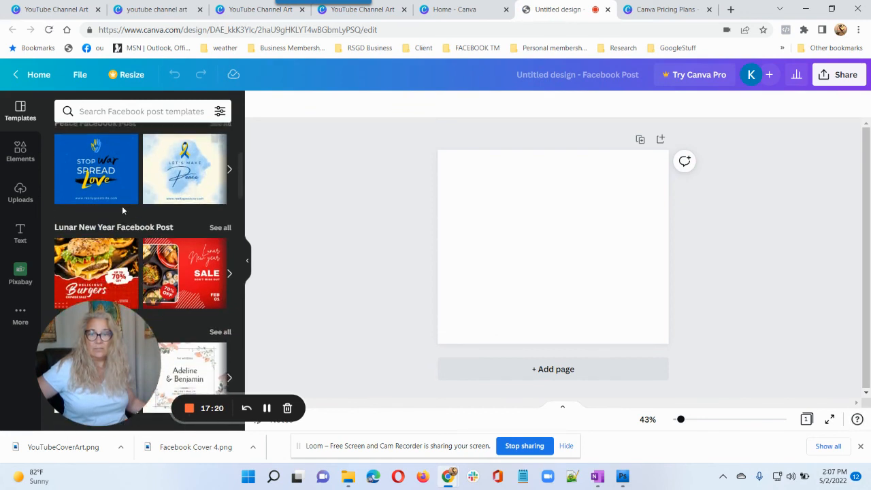
{"action": "left_click", "coordinate": [182, 173]}
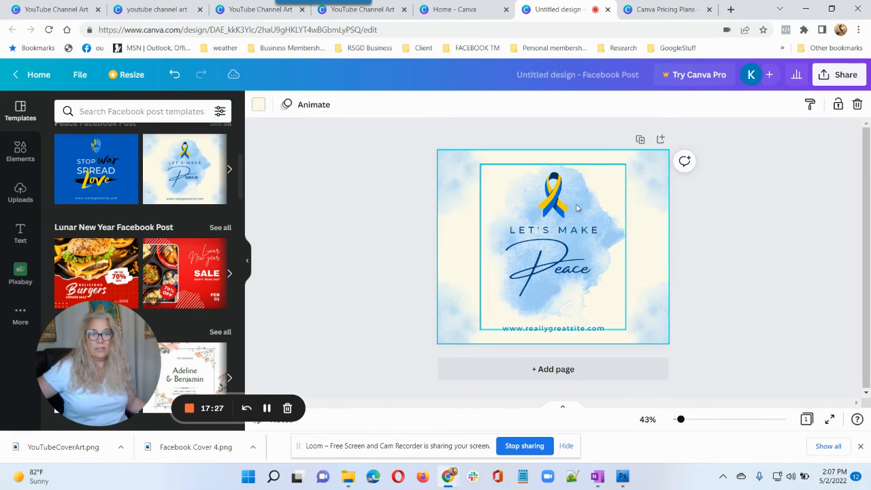
{"action": "left_click", "coordinate": [589, 224]}
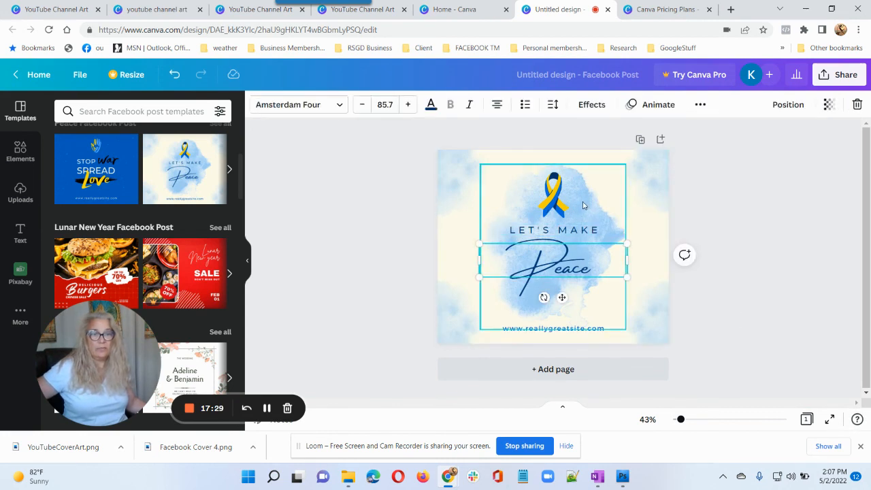
{"action": "left_click", "coordinate": [585, 203]}
{"action": "left_click_drag", "start_coordinate": [585, 204], "coordinate": [565, 205]}
Recolour the ribbon's blue part lilac from the Default Colors.
{"action": "left_click", "coordinate": [560, 204]}
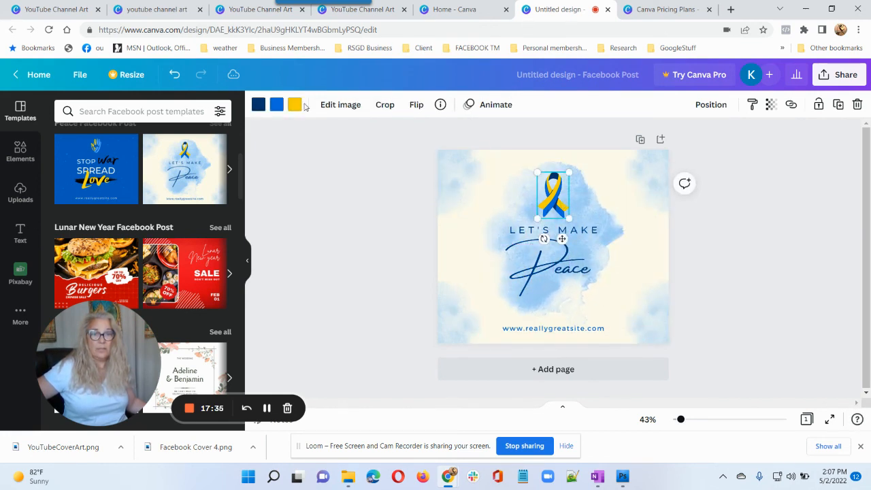
{"action": "left_click", "coordinate": [276, 106]}
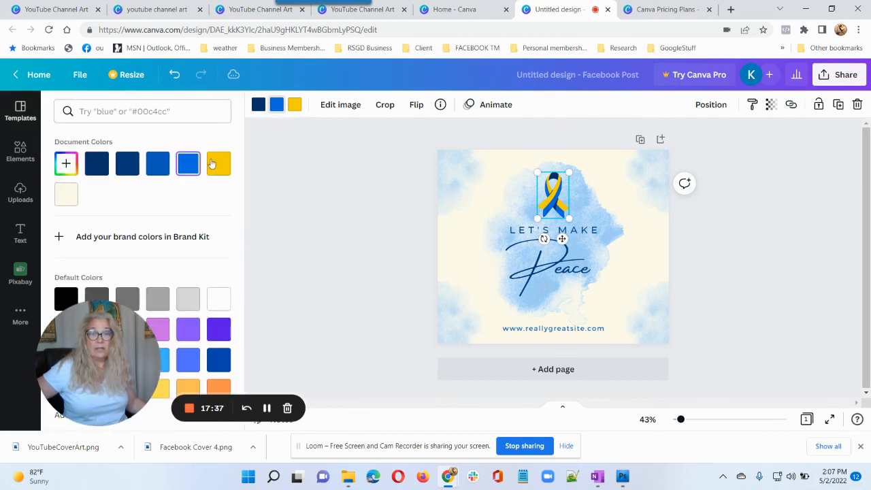
{"action": "left_click", "coordinate": [161, 325]}
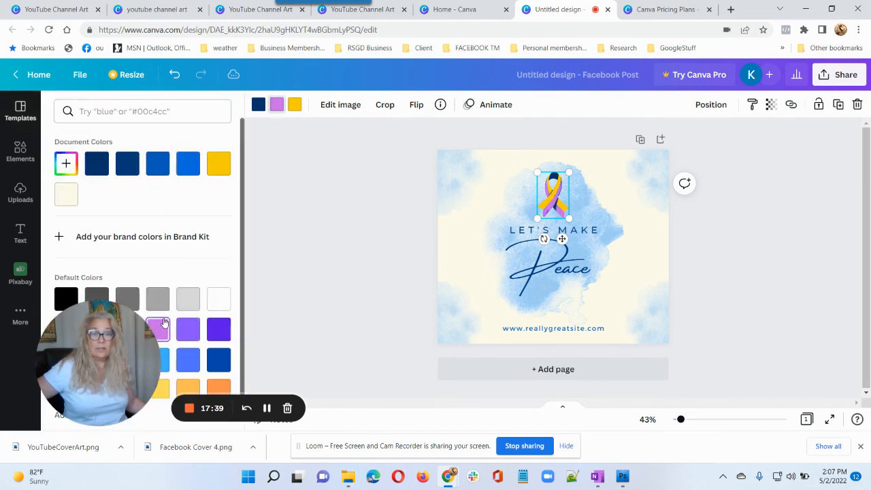